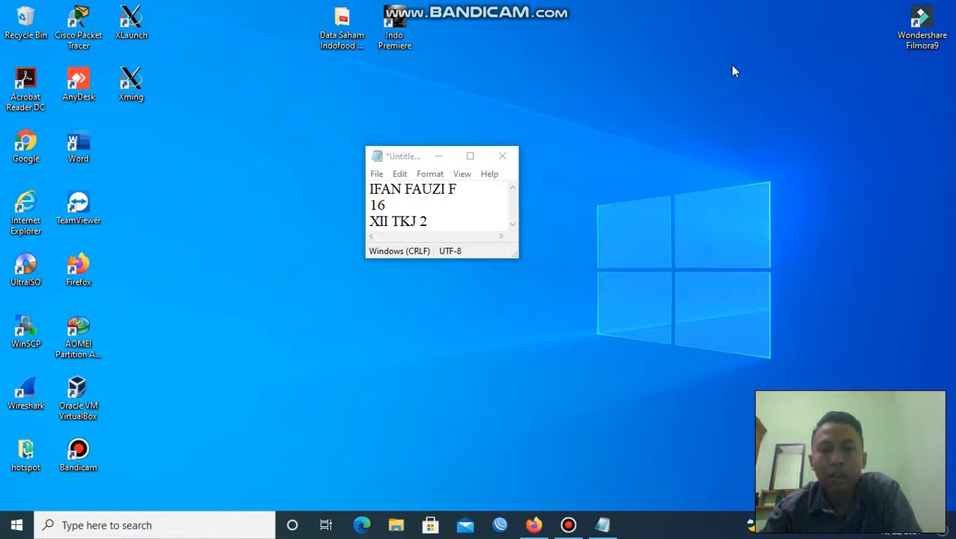
# Minimize Notepad and bring Firefox back to the PRTG Network Monitor product page.
pyautogui.click(438, 156)
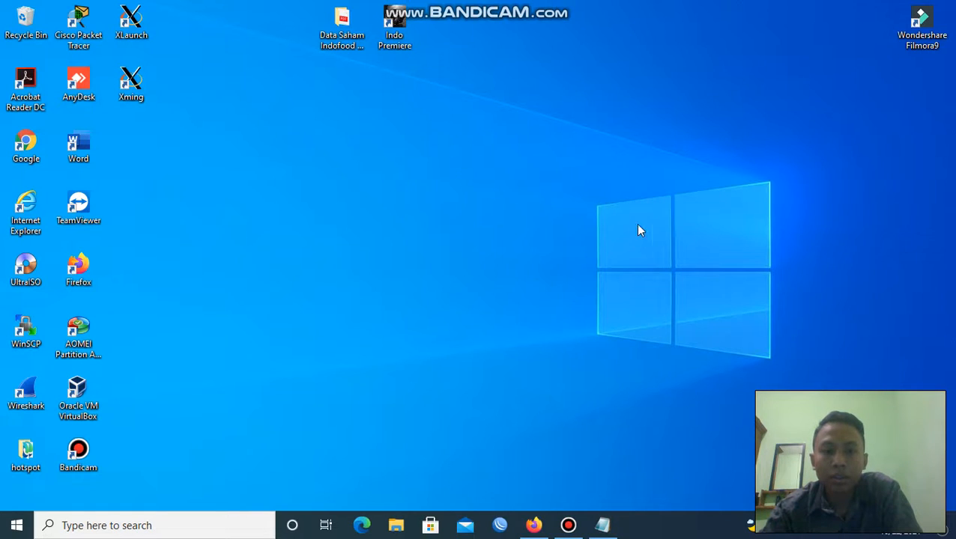
pyautogui.click(532, 526)
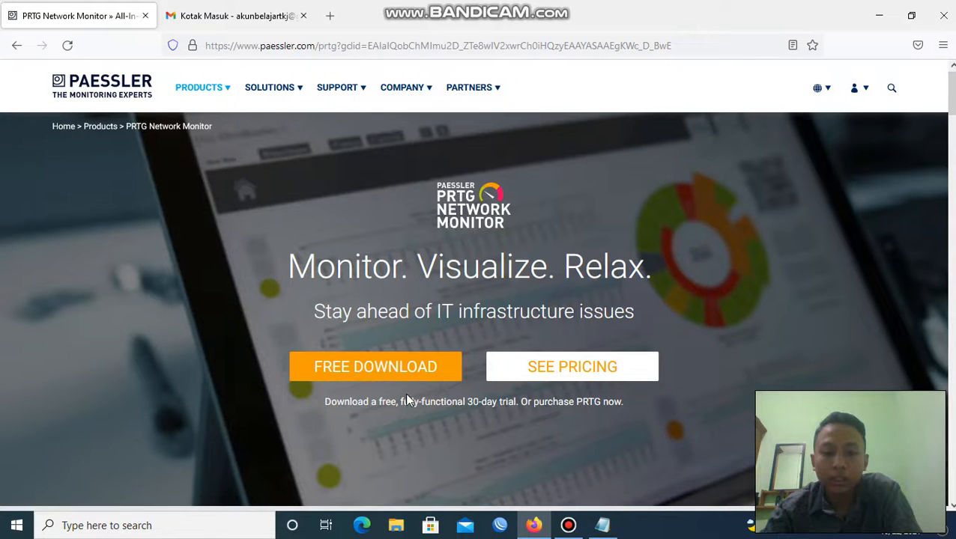
# After reviewing the PRTG download page, open File Explorer on Quick access.
pyautogui.click(398, 527)
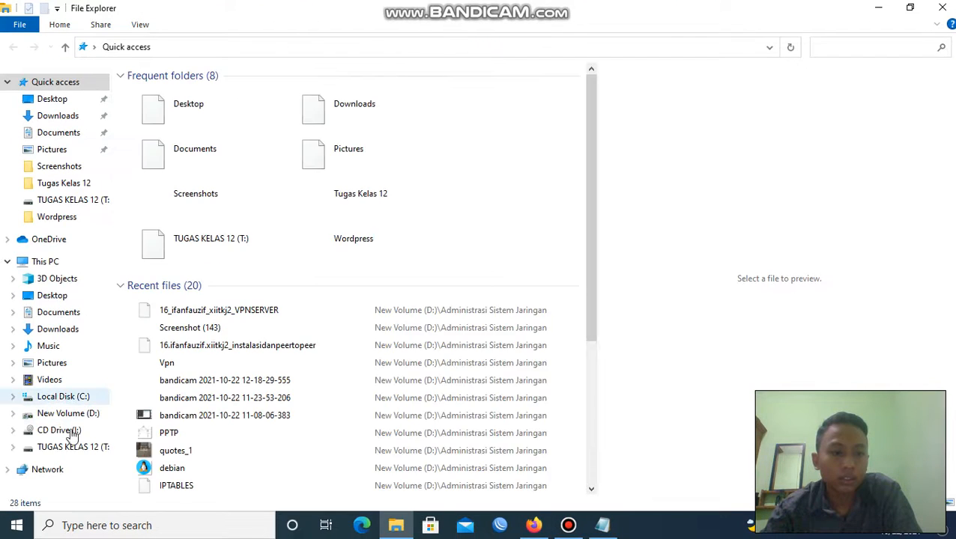
# Select prtg_installer on drive TUGAS KELAS 12 (T:), then close Explorer and minimize Firefox.
pyautogui.click(74, 447)
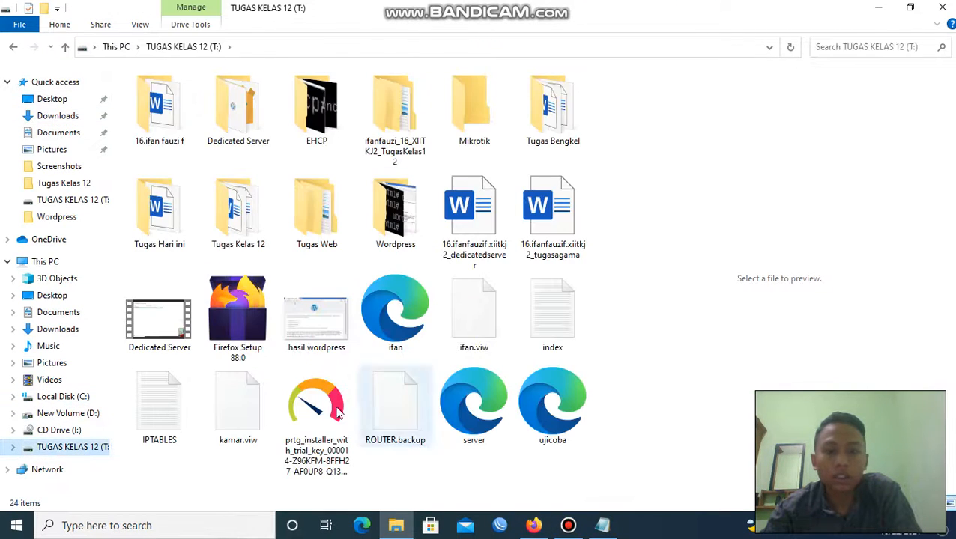
pyautogui.click(301, 428)
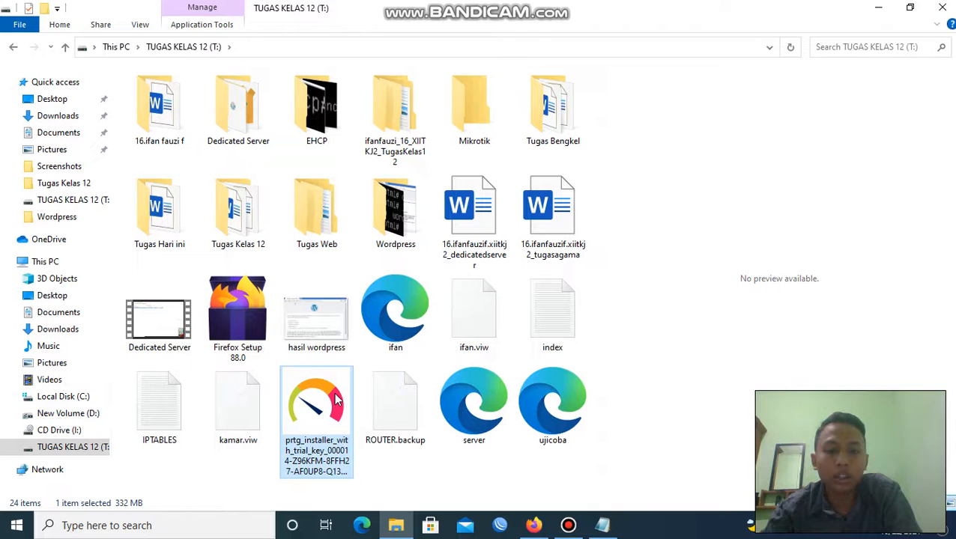
pyautogui.click(942, 7)
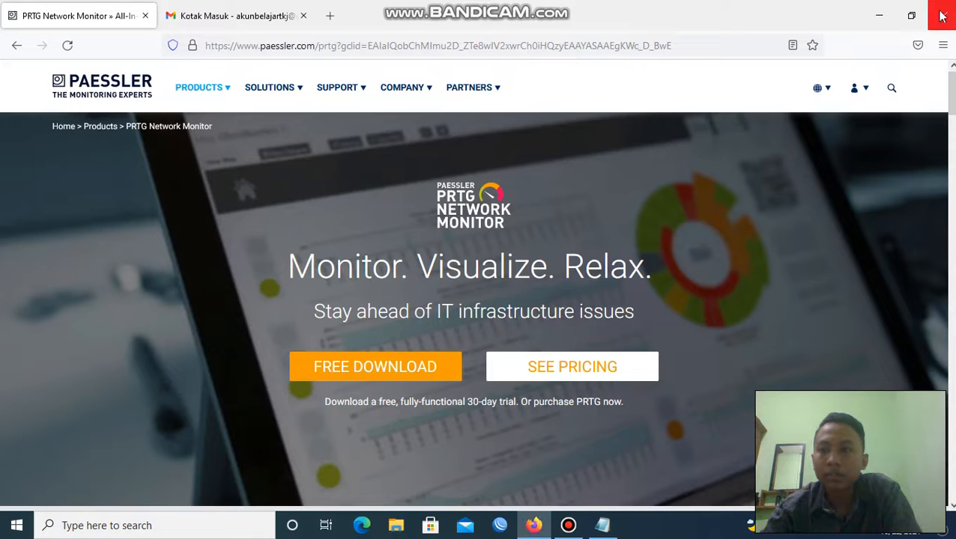
pyautogui.click(879, 15)
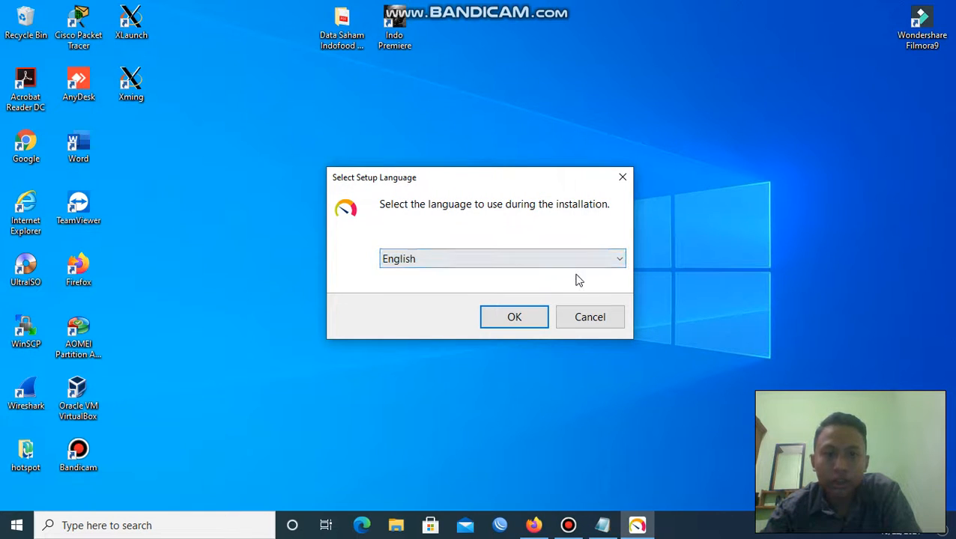
# Choose English as the setup language and accept the PRTG license agreement.
pyautogui.click(529, 323)
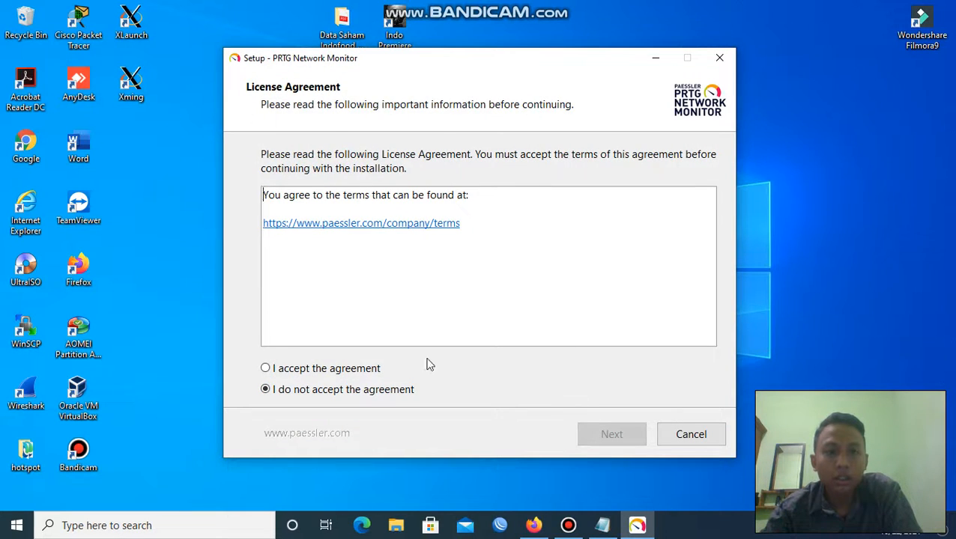
pyautogui.click(311, 372)
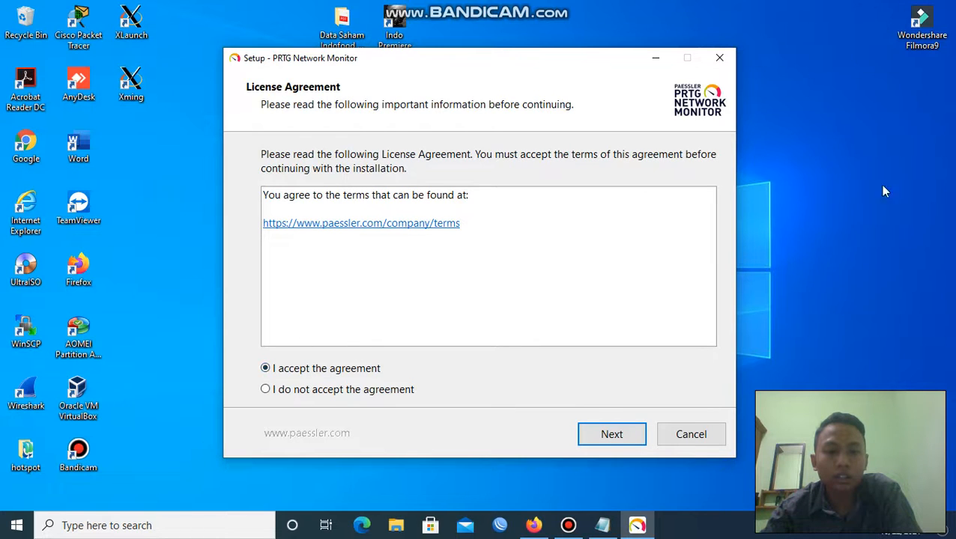
pyautogui.click(625, 433)
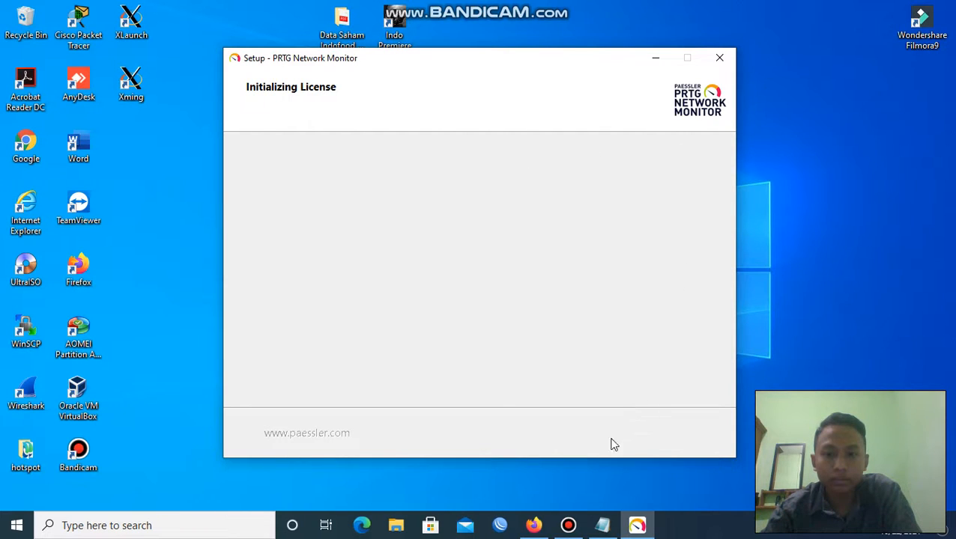
pyautogui.click(569, 526)
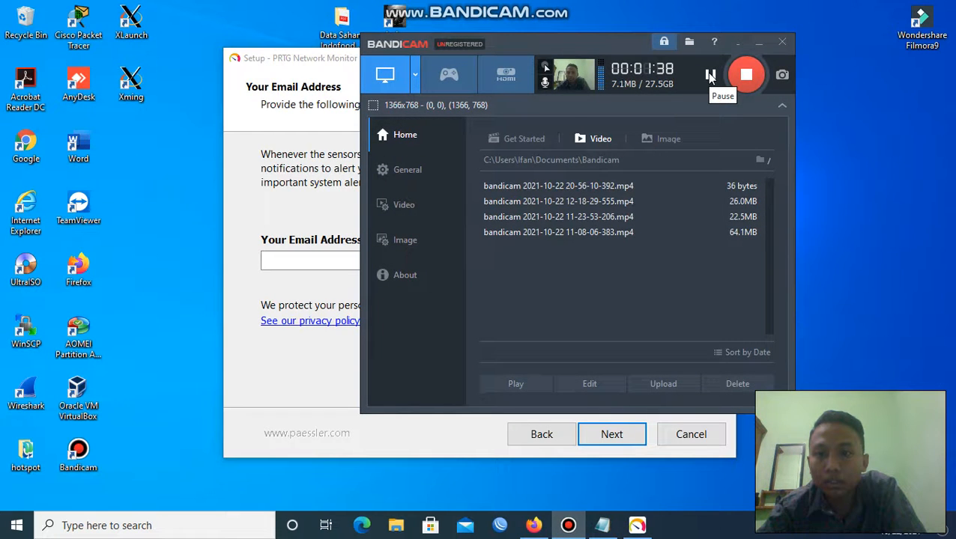
# Check the Gmail address in the Firefox inbox and enter it as the administrator email.
pyautogui.click(759, 43)
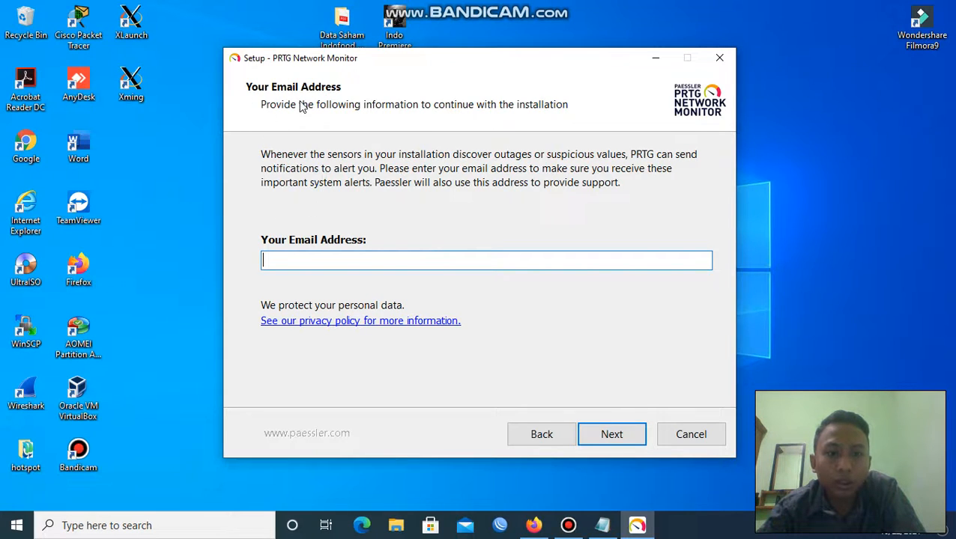
pyautogui.click(534, 526)
pyautogui.click(217, 15)
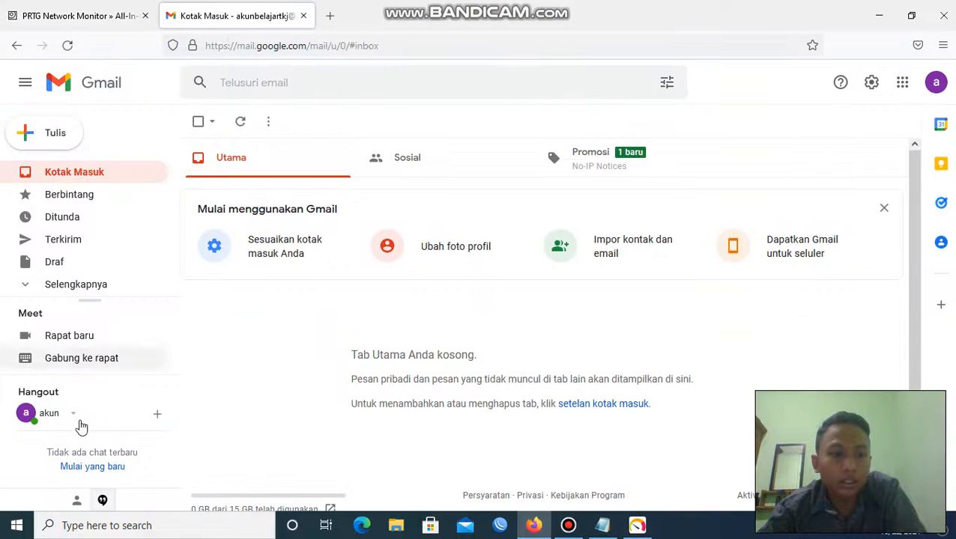
pyautogui.click(879, 15)
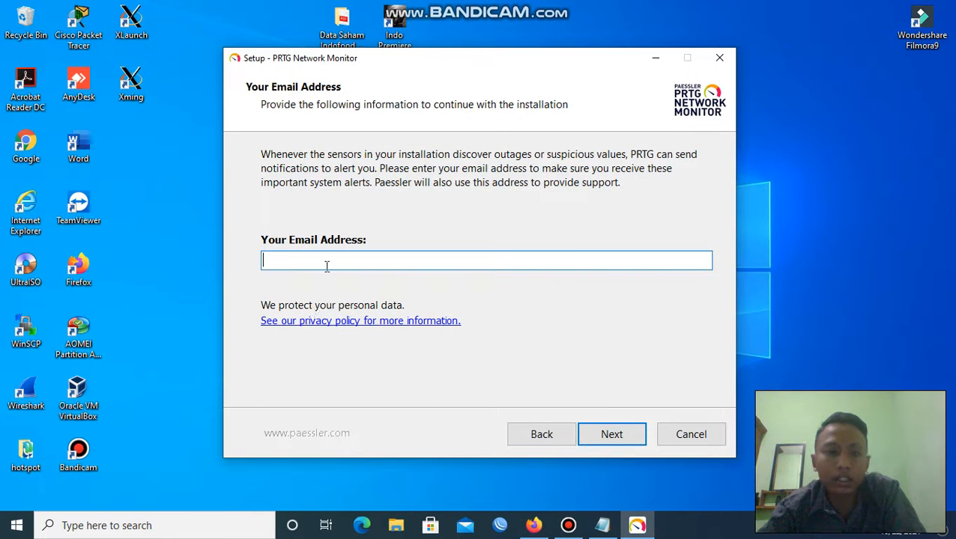
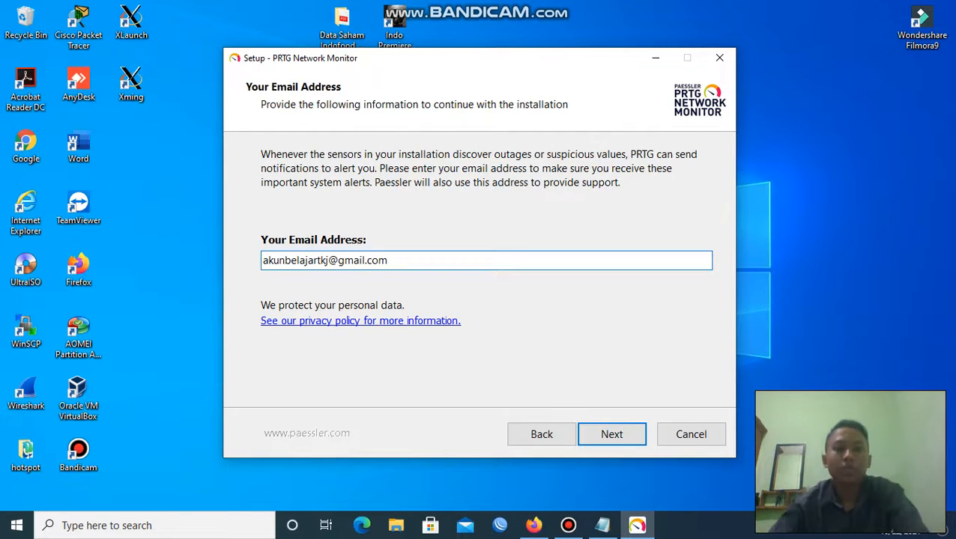
pyautogui.click(612, 437)
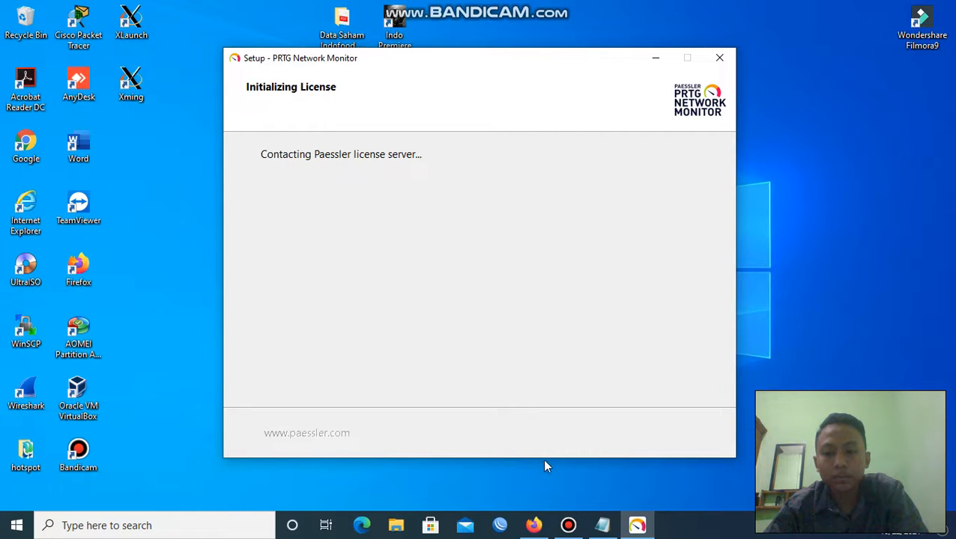
# Keep Express (recommended) installation mode and start installing PRTG.
pyautogui.click(569, 526)
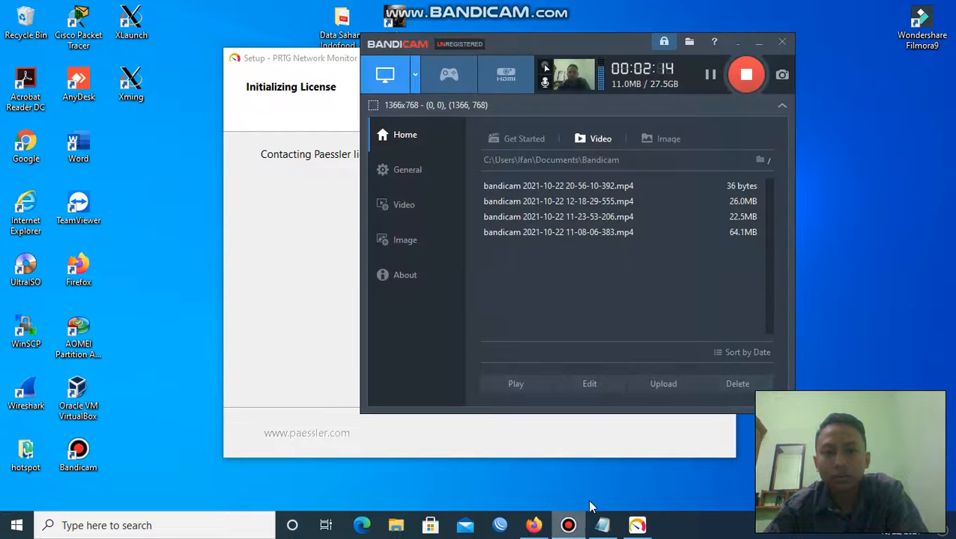
pyautogui.click(760, 42)
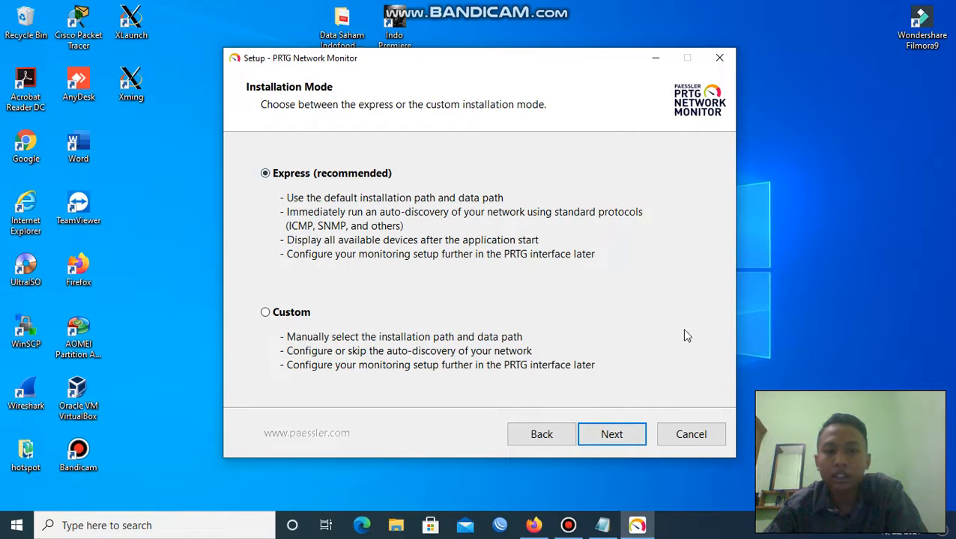
pyautogui.click(622, 438)
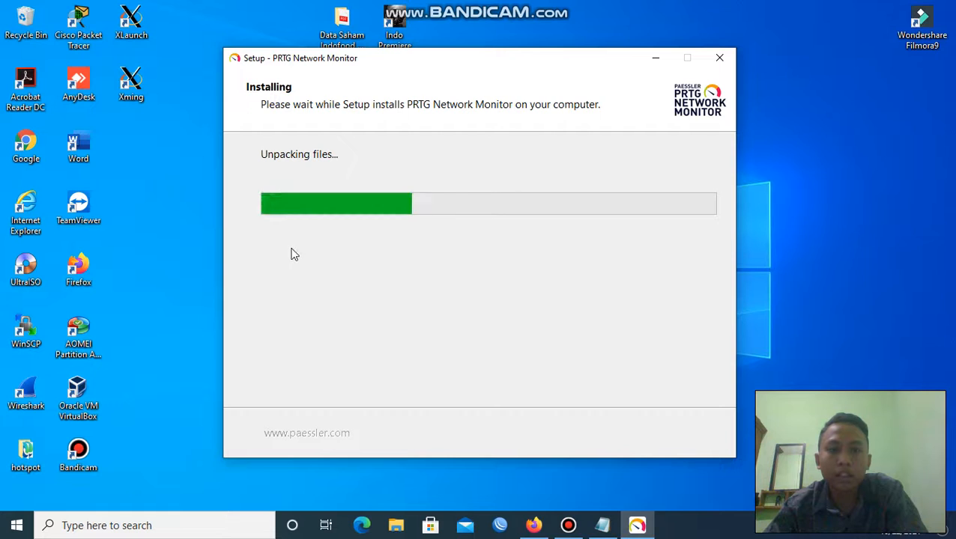
# Wait for the installer to finish files and reach Setup Cleanup starting the PRTG server service.
pyautogui.click(567, 525)
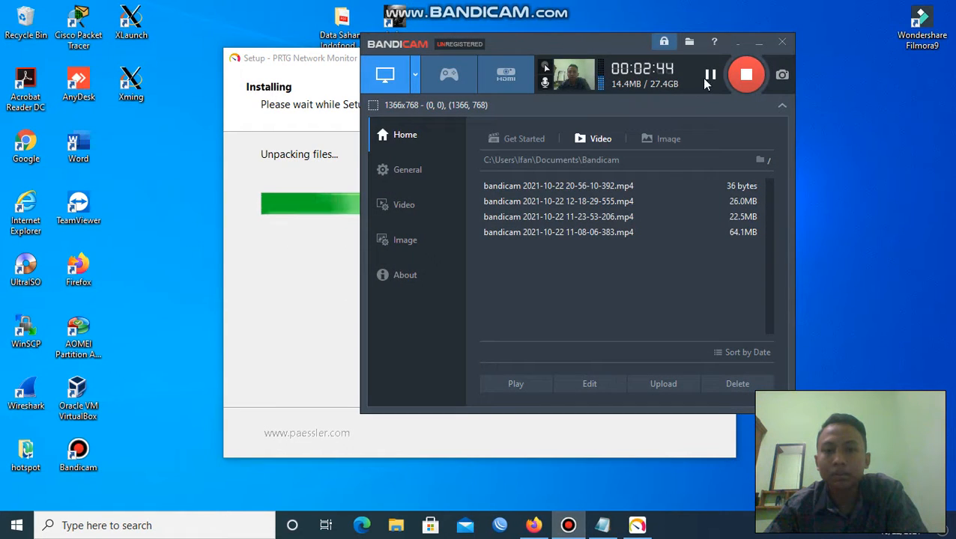
pyautogui.click(758, 45)
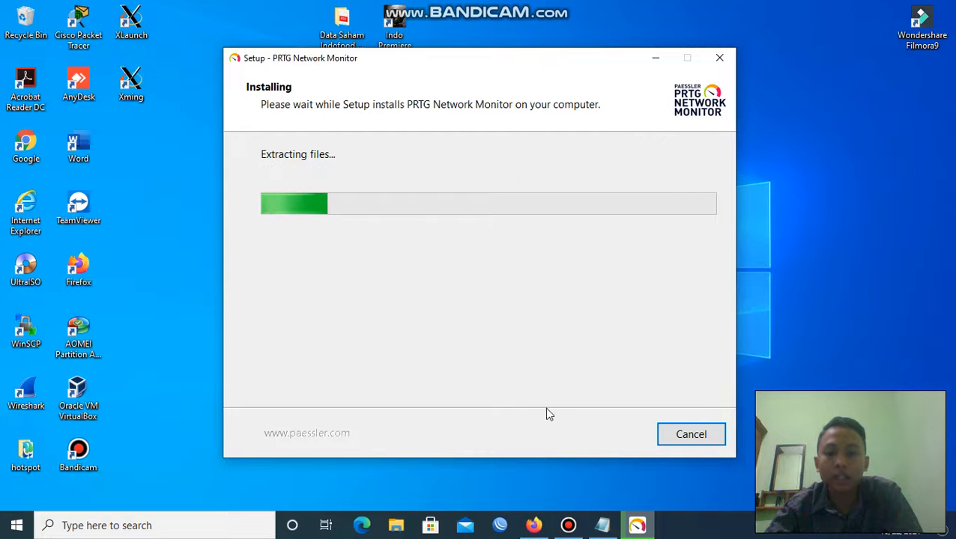
pyautogui.click(568, 525)
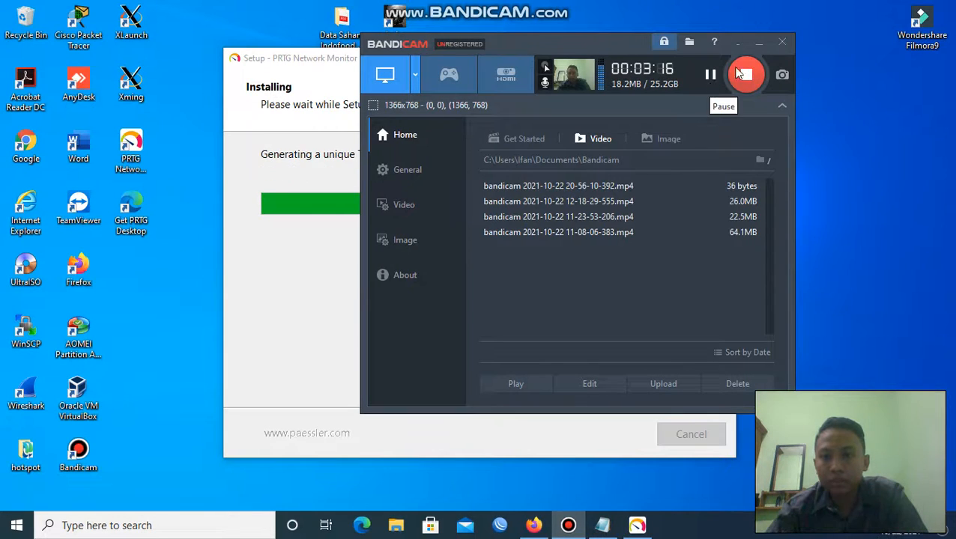
pyautogui.click(760, 44)
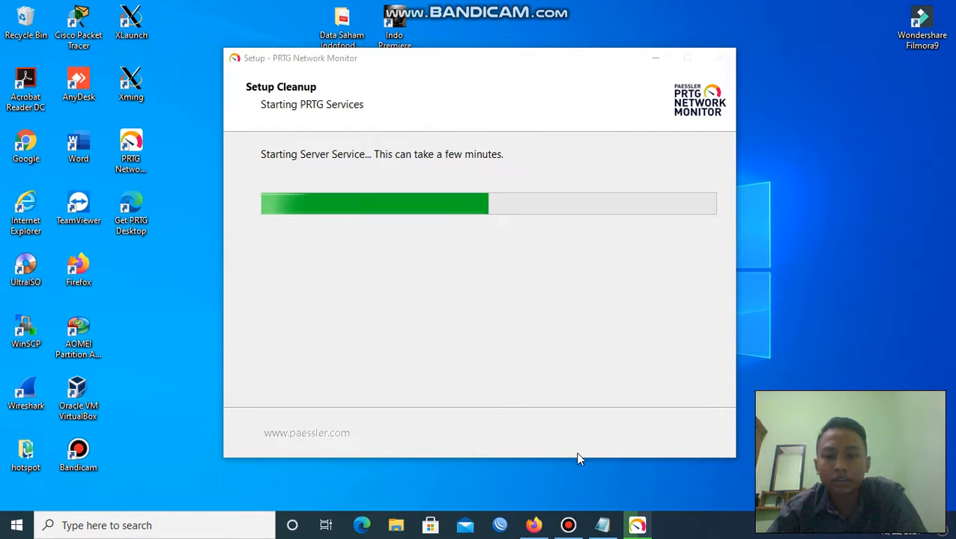
pyautogui.click(568, 525)
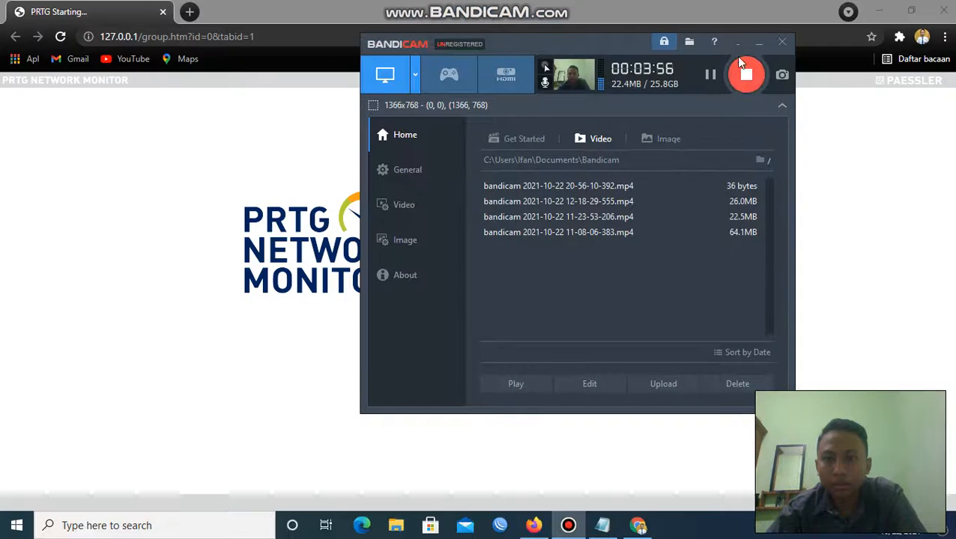
# Wait at 127.0.0.1 until the PRTG web server starts and shows the login page.
pyautogui.click(759, 43)
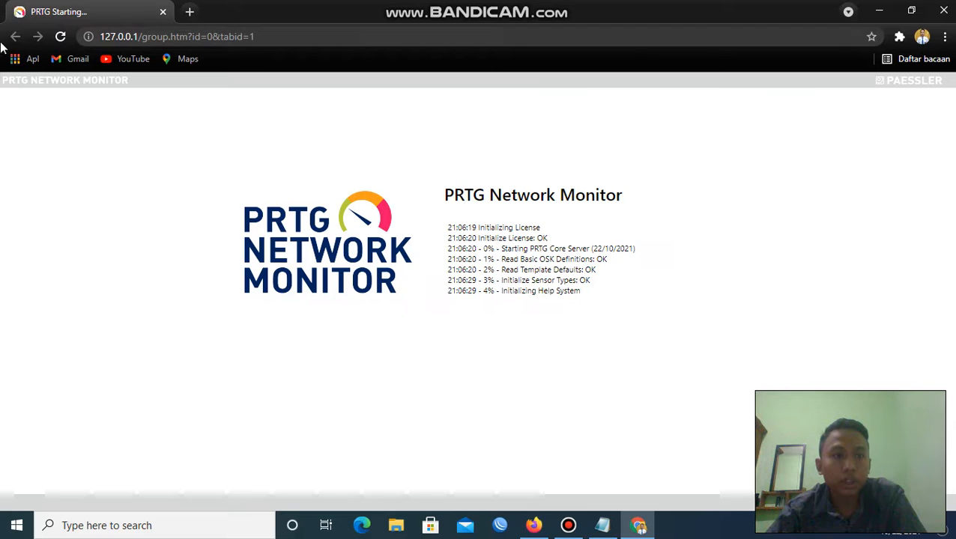
pyautogui.moveTo(408, 6)
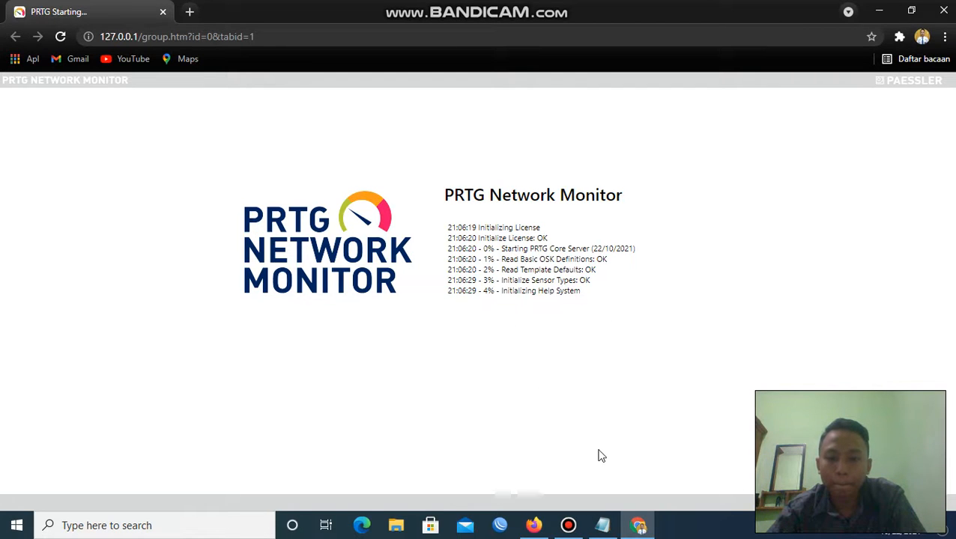
pyautogui.click(568, 526)
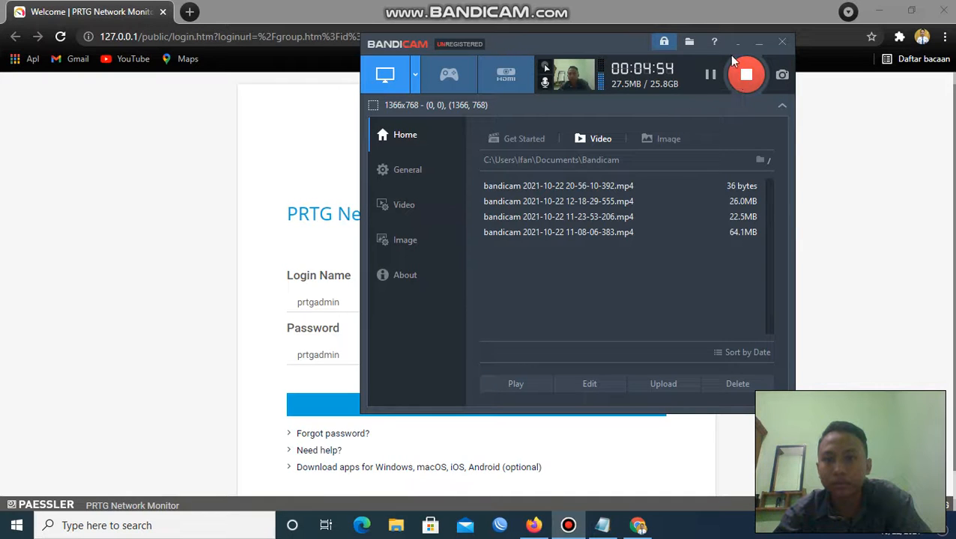
pyautogui.click(757, 42)
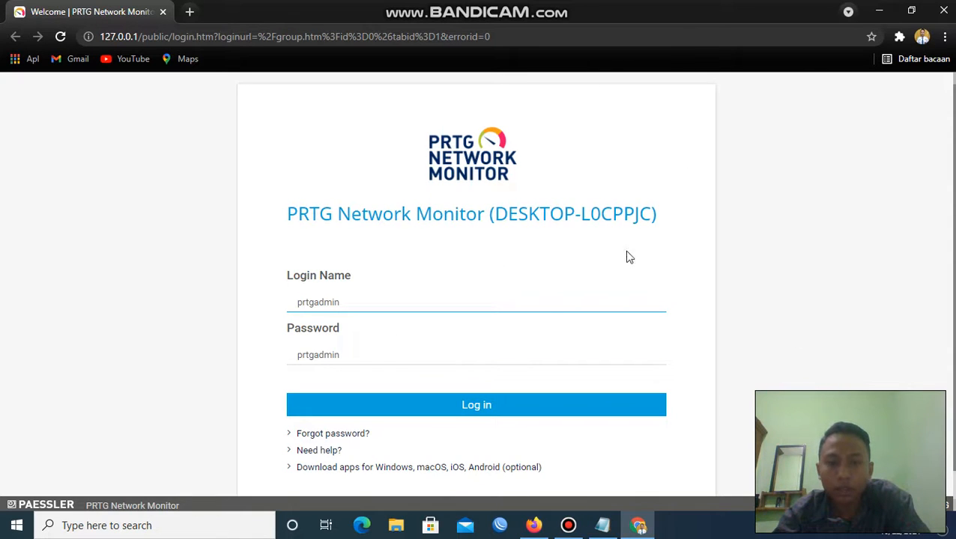
# Log in with the default credentials and close the red account information notice.
pyautogui.click(412, 412)
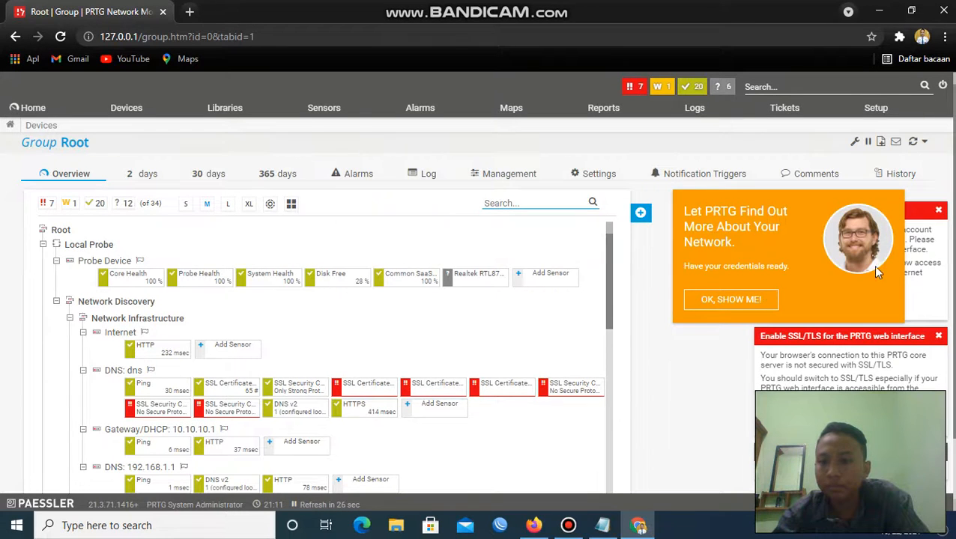
pyautogui.click(938, 211)
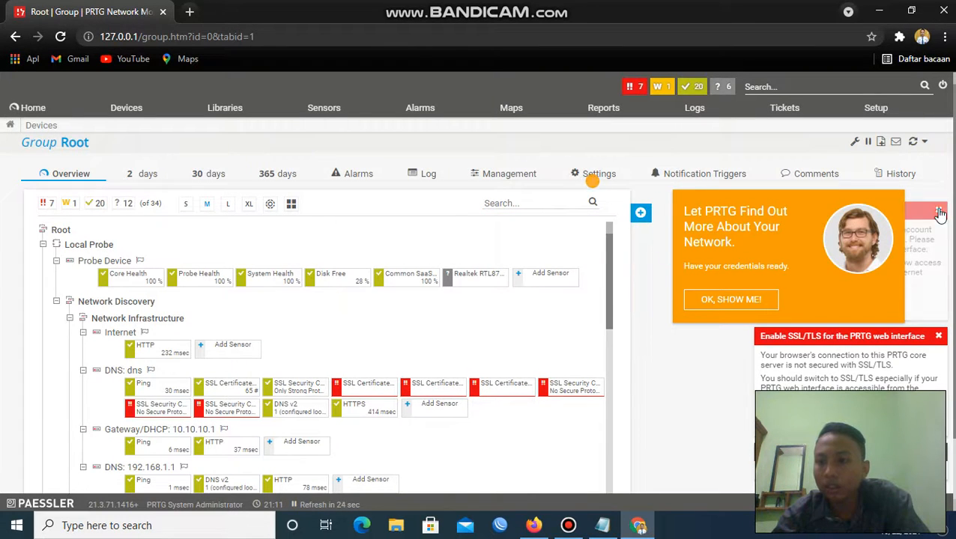
# Dismiss the SSL/TLS warning and open Setup's System Administration User Interface settings.
pyautogui.click(938, 336)
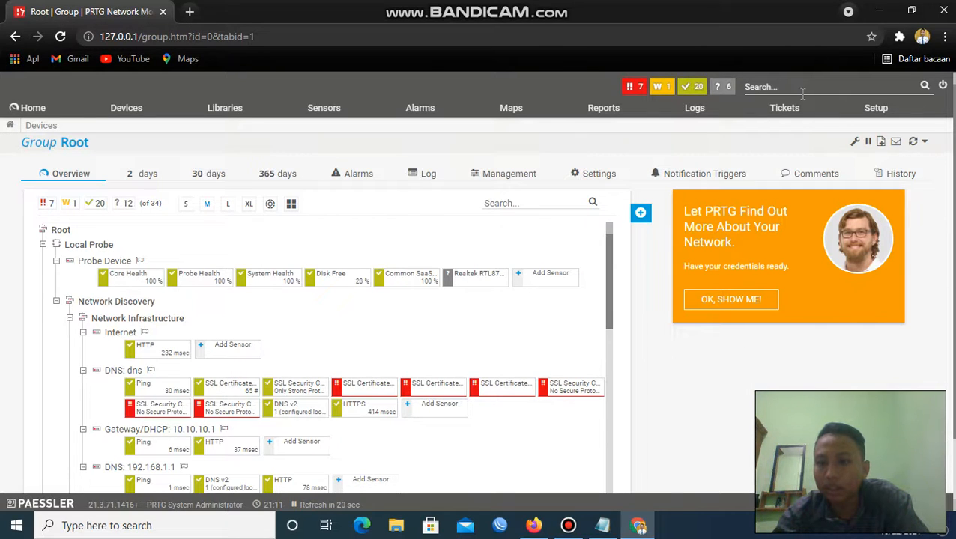
pyautogui.click(889, 113)
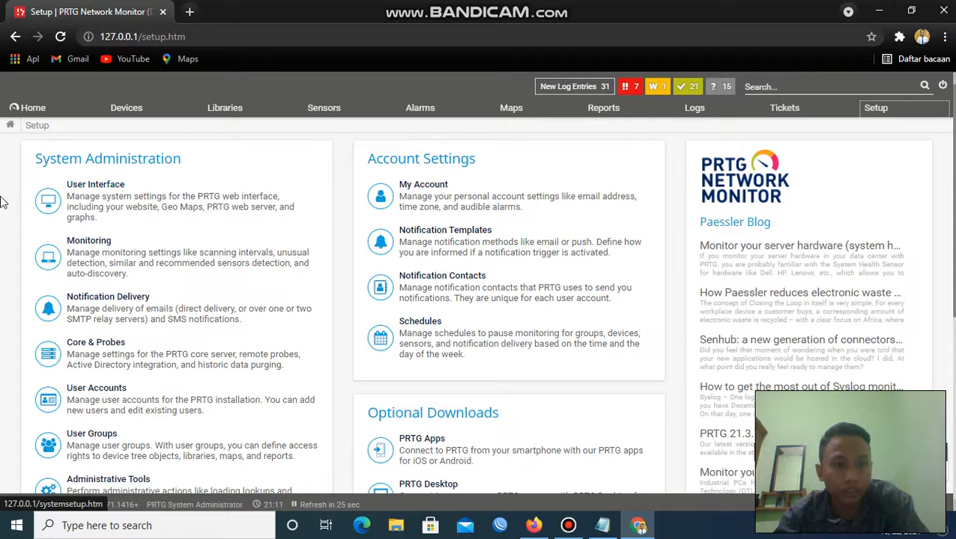
pyautogui.click(84, 183)
# Open the User Interface settings under System Administration in PRTG Setup.
pyautogui.click(147, 199)
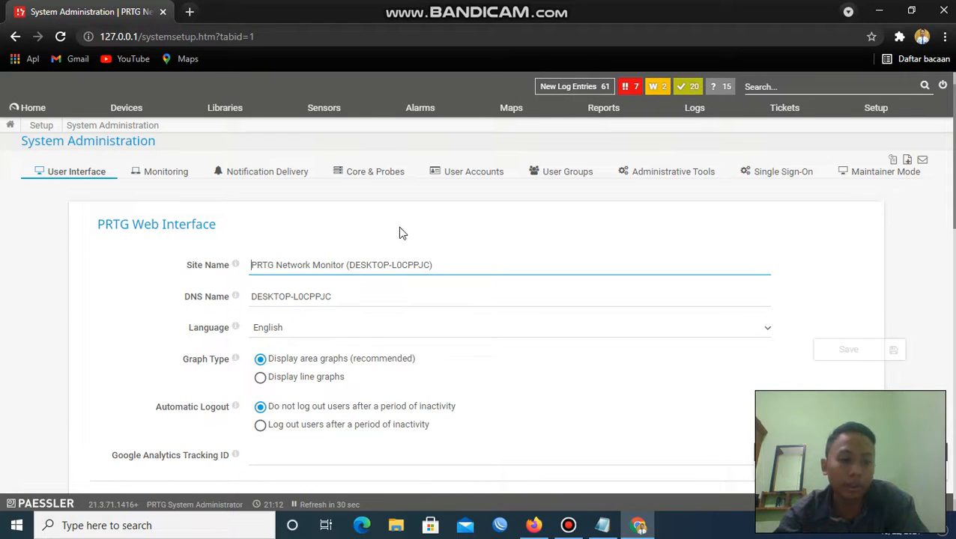
# Launch cmd from the Run box and run ipconfig to read the Wi-Fi IPv4 address 10.10.10.2.
pyautogui.press('super+r')
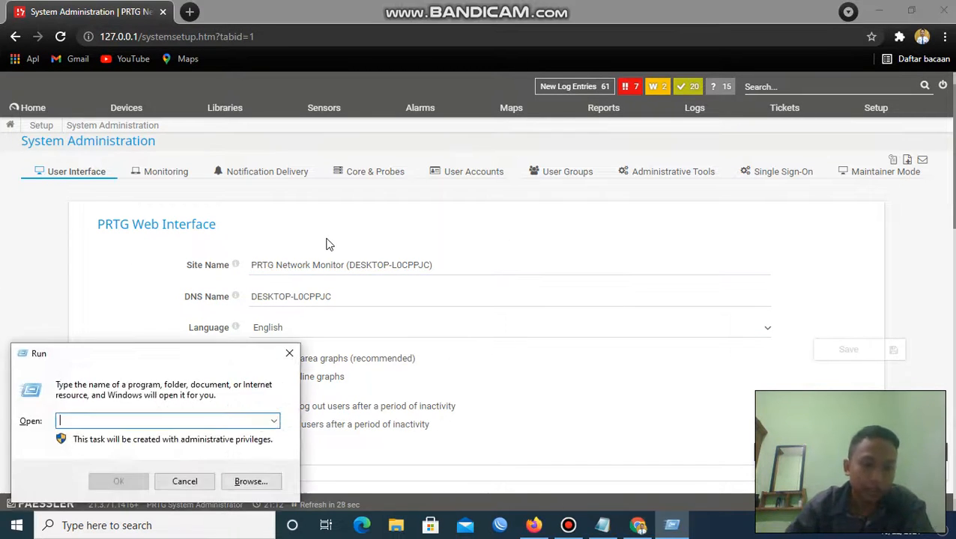
pyautogui.write('cmd')
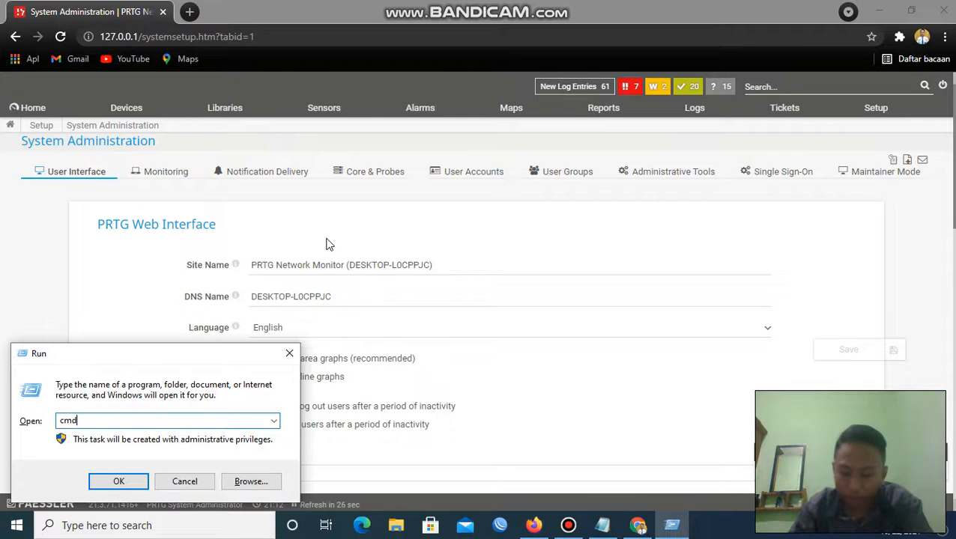
pyautogui.press('Return')
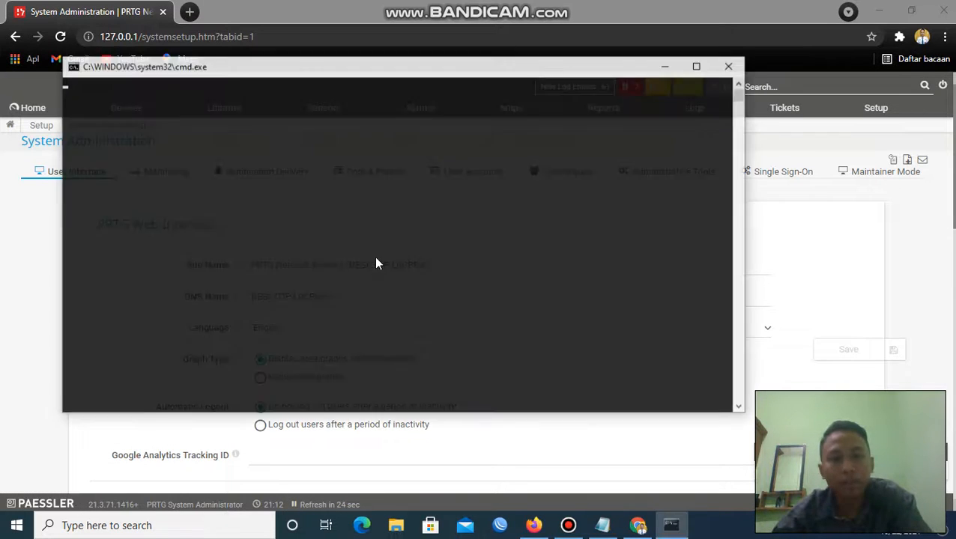
pyautogui.write('ip')
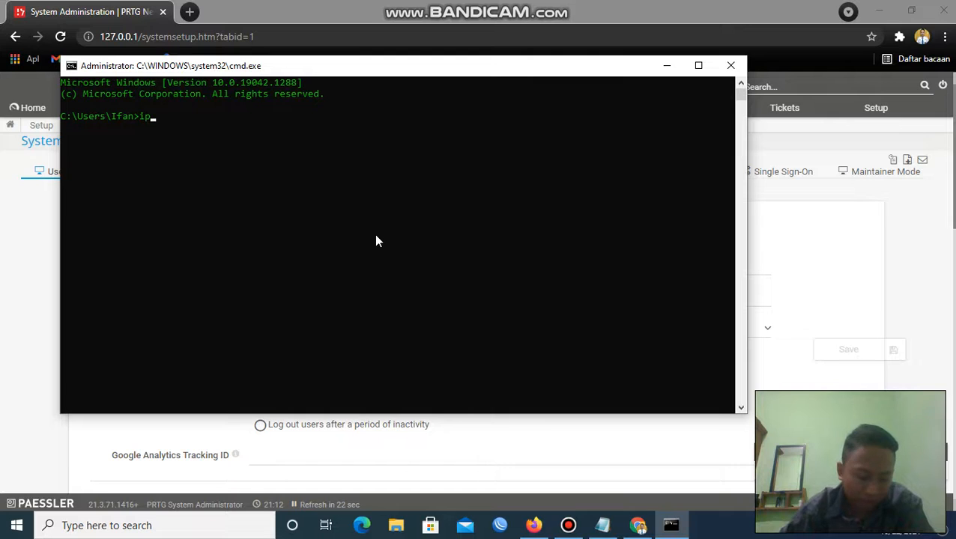
pyautogui.write('conf')
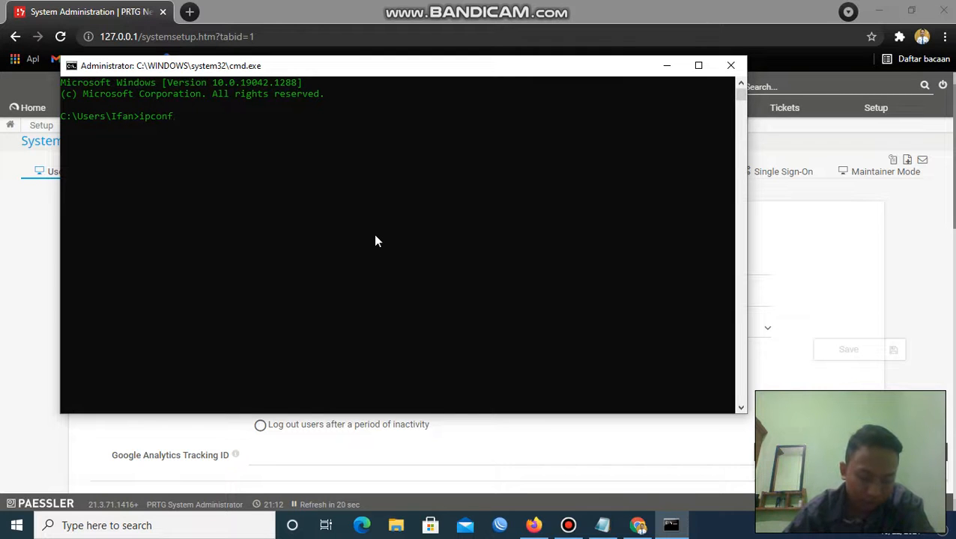
pyautogui.write('ig')
pyautogui.press('Return')
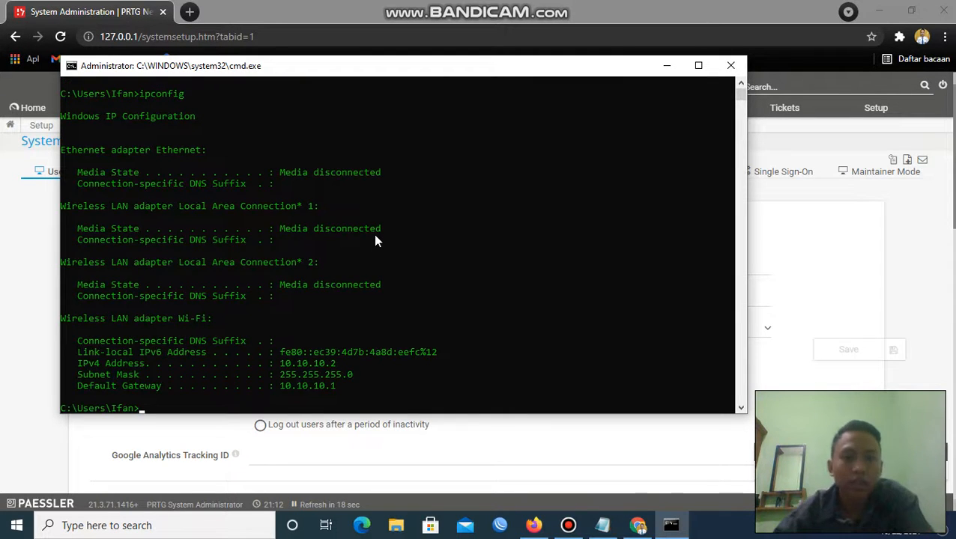
pyautogui.scroll(-2, 411, 244)
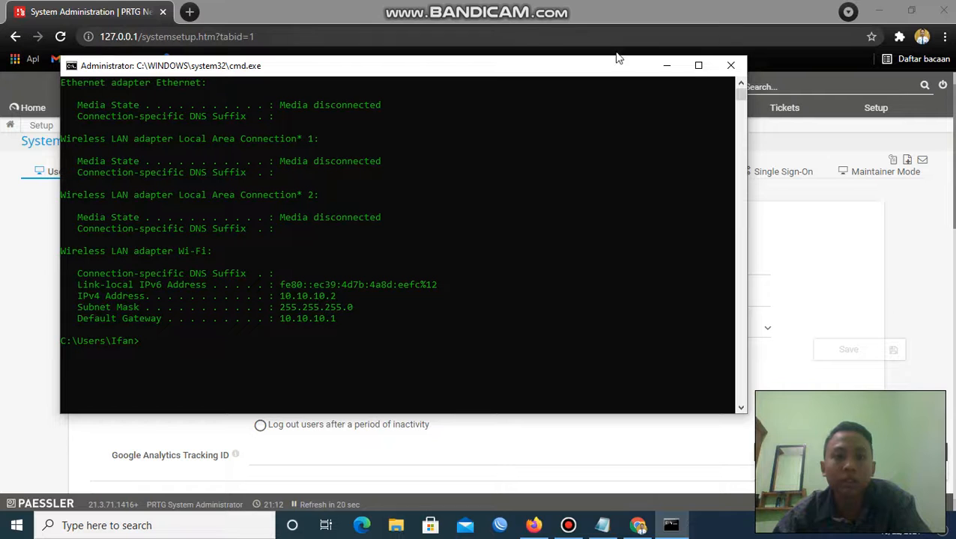
# Check that PRTG's web server lists 10.10.10.2:80, matching the ipconfig Wi-Fi address.
pyautogui.click(663, 68)
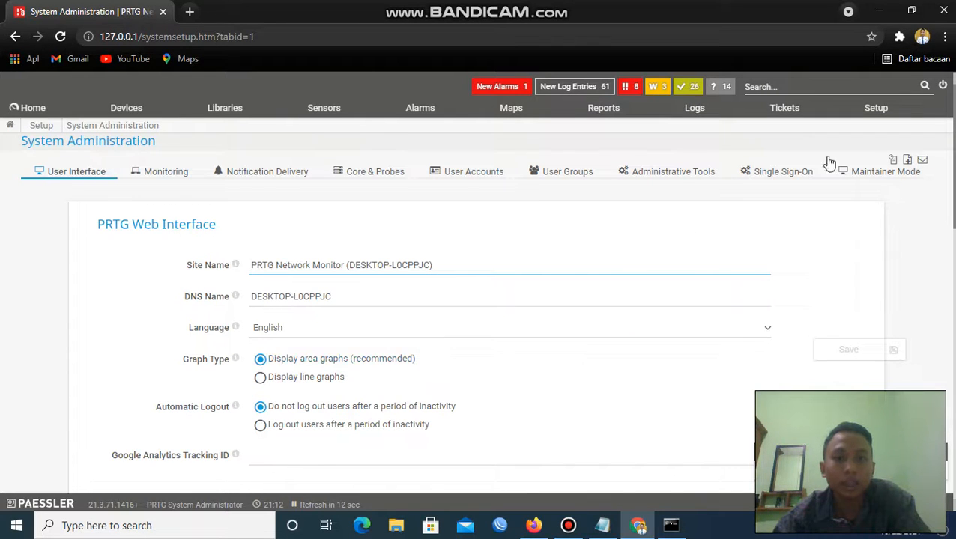
pyautogui.scroll(-10, 818, 177)
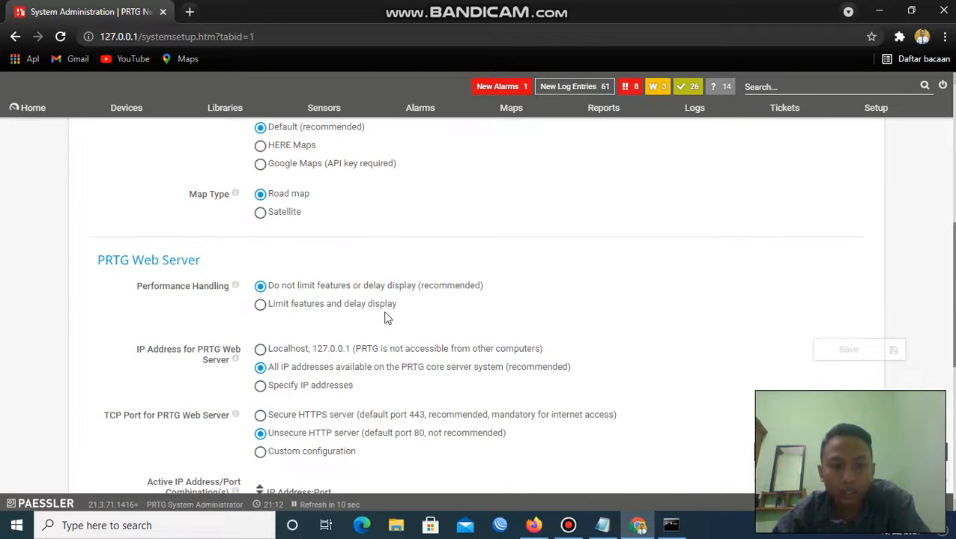
pyautogui.scroll(-5, 427, 292)
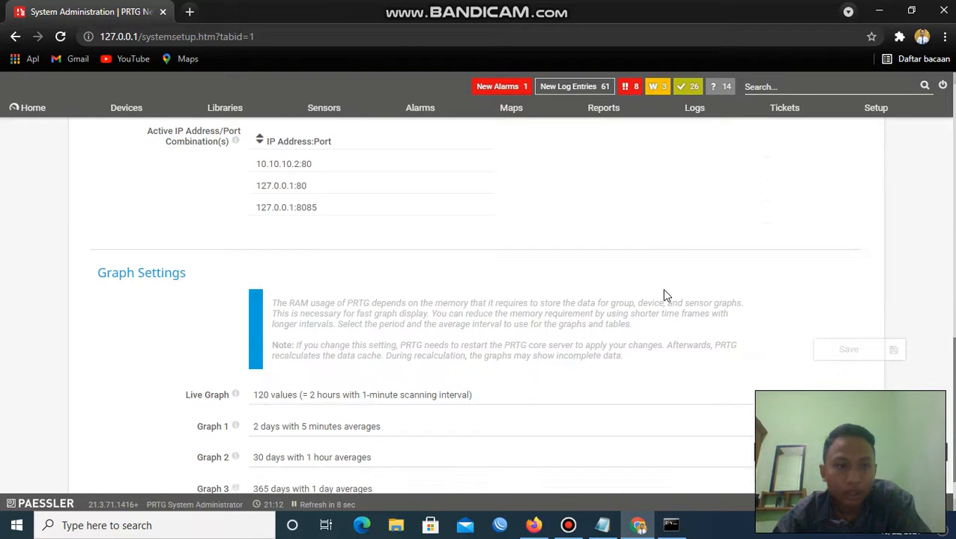
pyautogui.scroll(1, 633, 311)
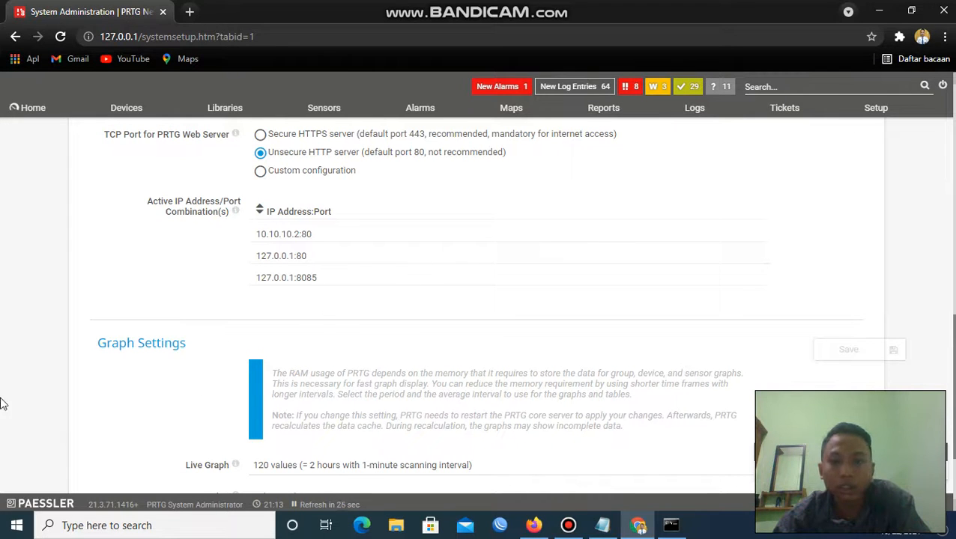
pyautogui.click(671, 525)
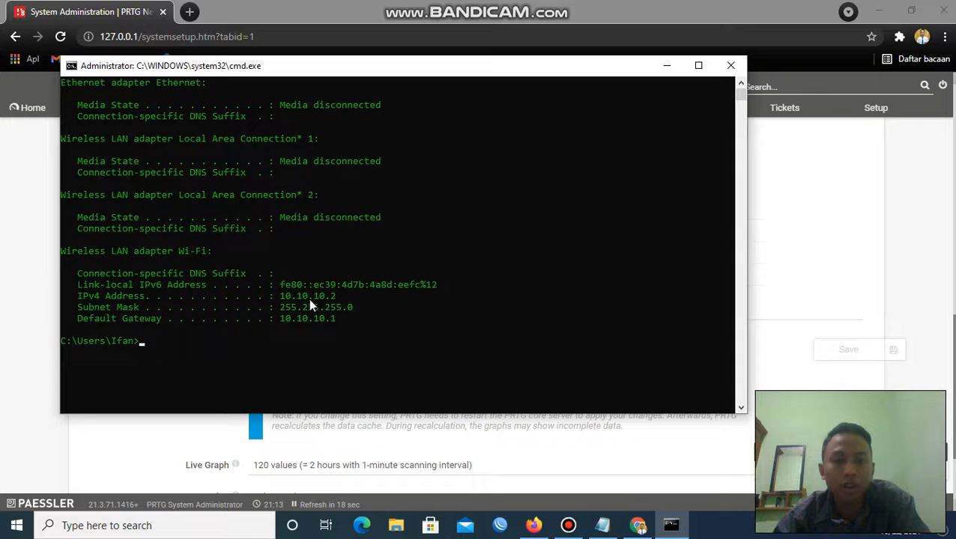
pyautogui.click(663, 65)
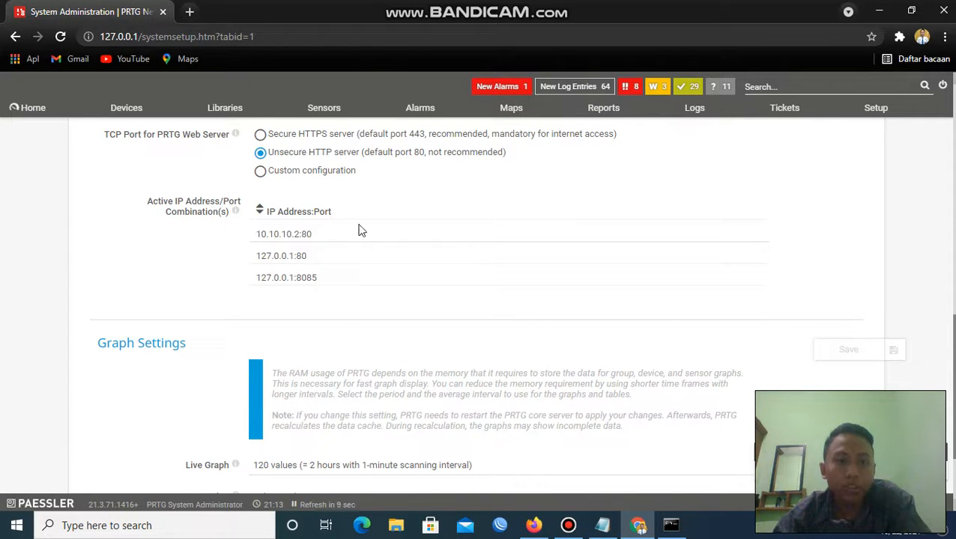
# Enter the address 10.10.10.2:80 in a new Chrome tab.
pyautogui.click(188, 10)
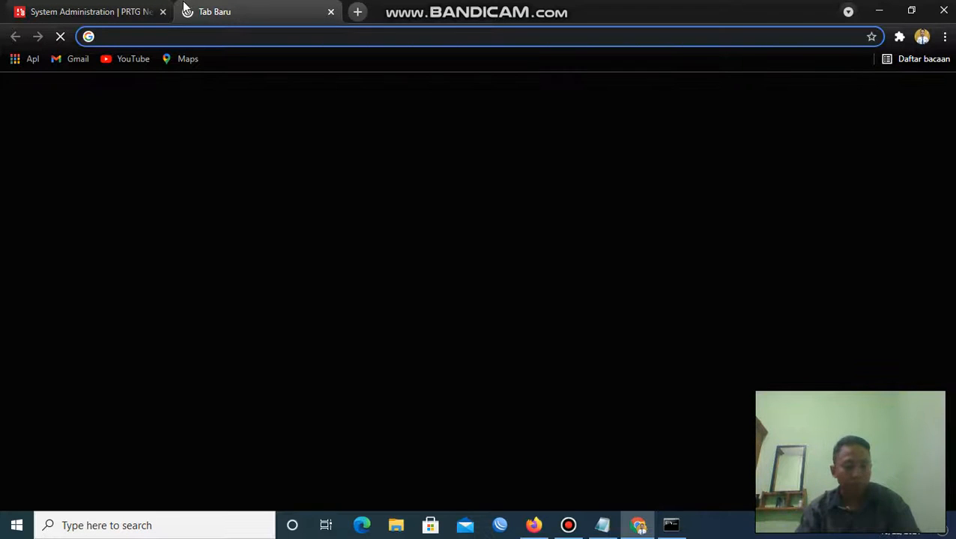
pyautogui.write('10')
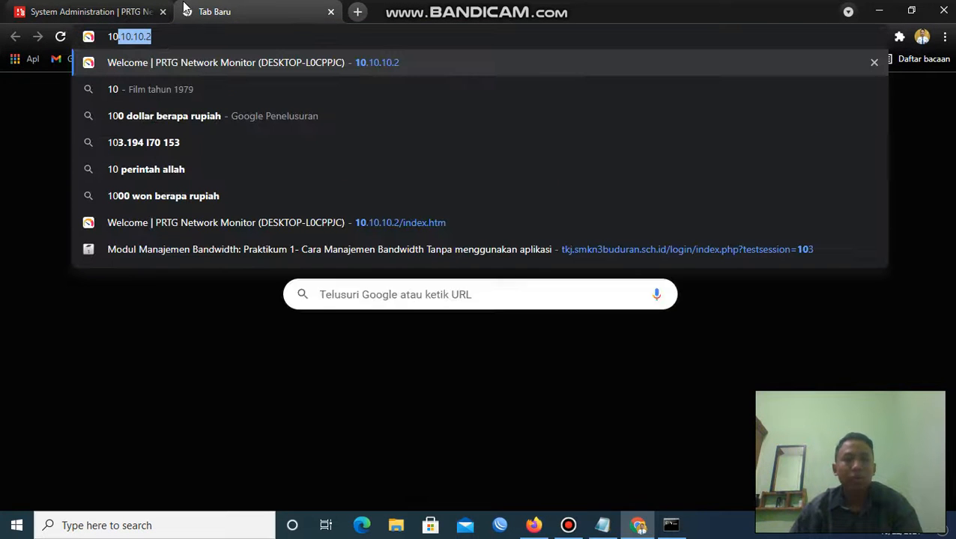
pyautogui.write('.10.10.2:')
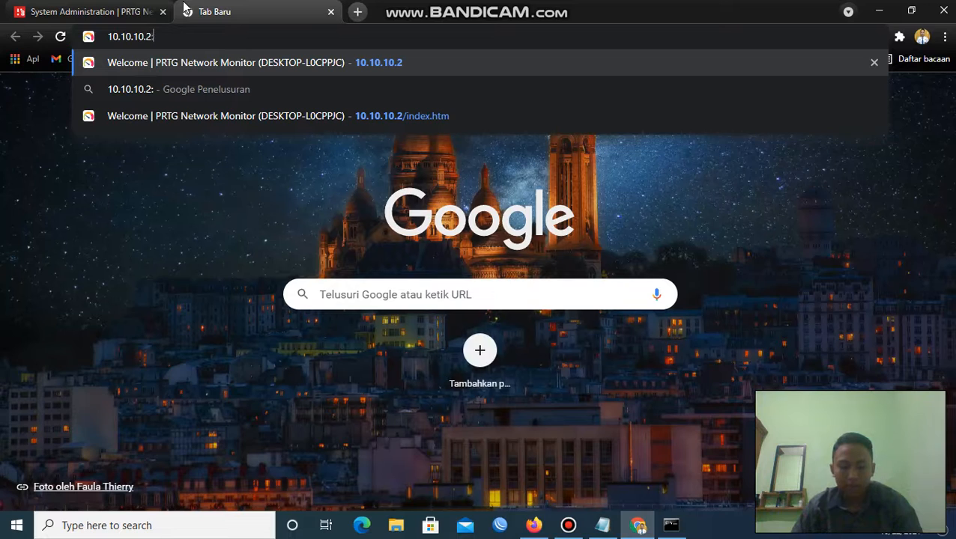
pyautogui.write('8-')
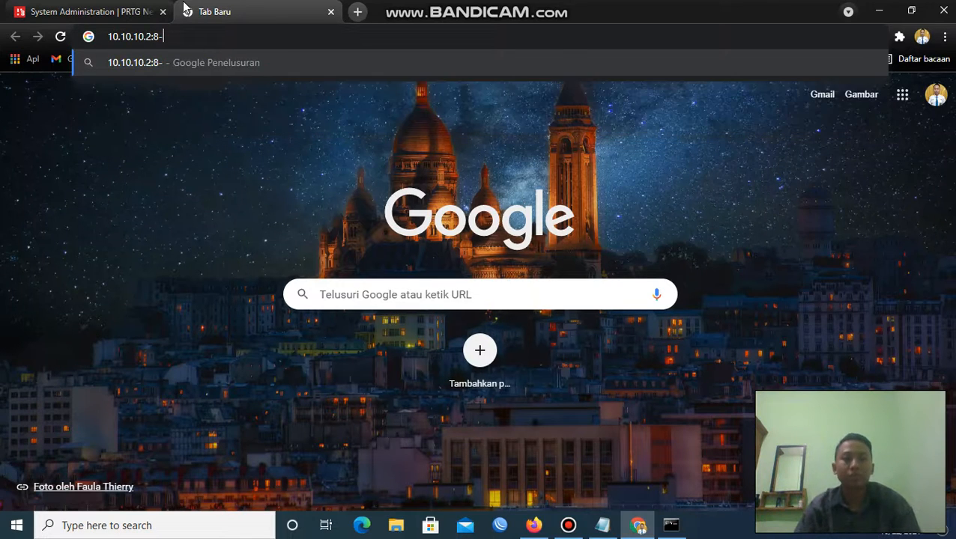
pyautogui.press('BackSpace')
pyautogui.write('0')
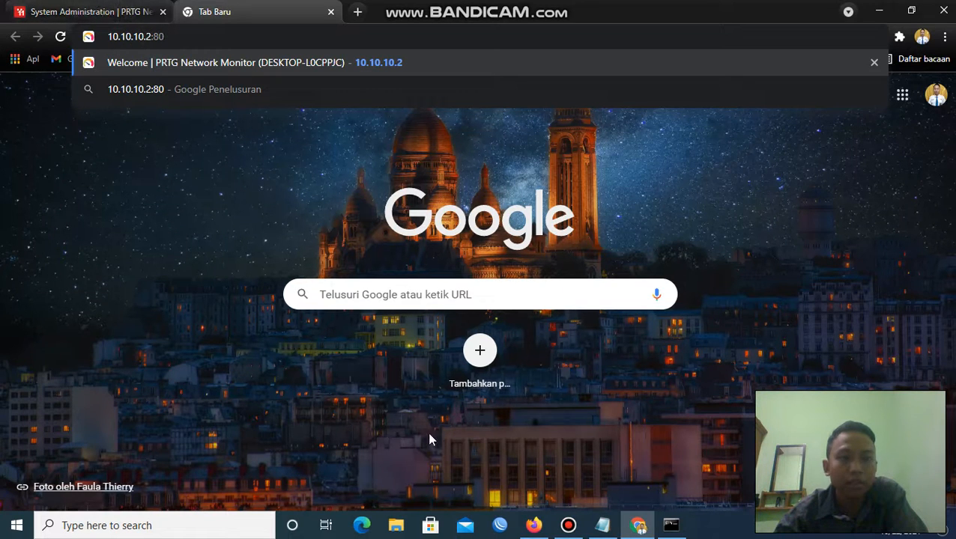
# Confirm the IP in the command prompt, close it, and load the PRTG login page.
pyautogui.click(653, 526)
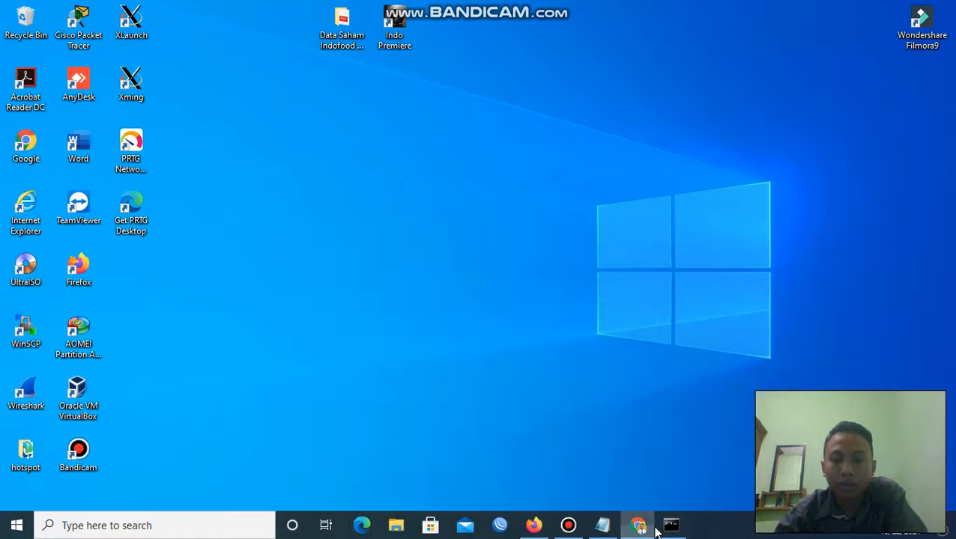
pyautogui.click(650, 527)
pyautogui.click(674, 527)
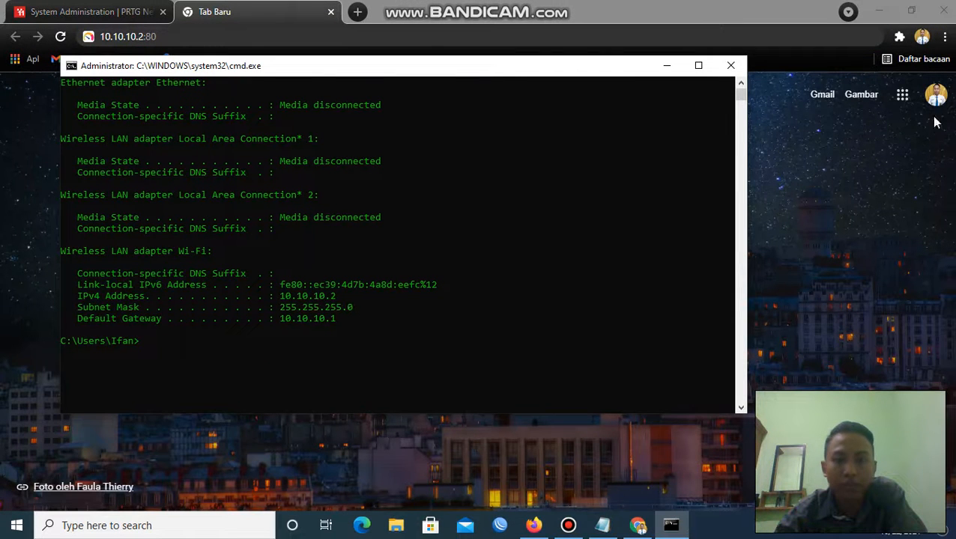
pyautogui.click(731, 66)
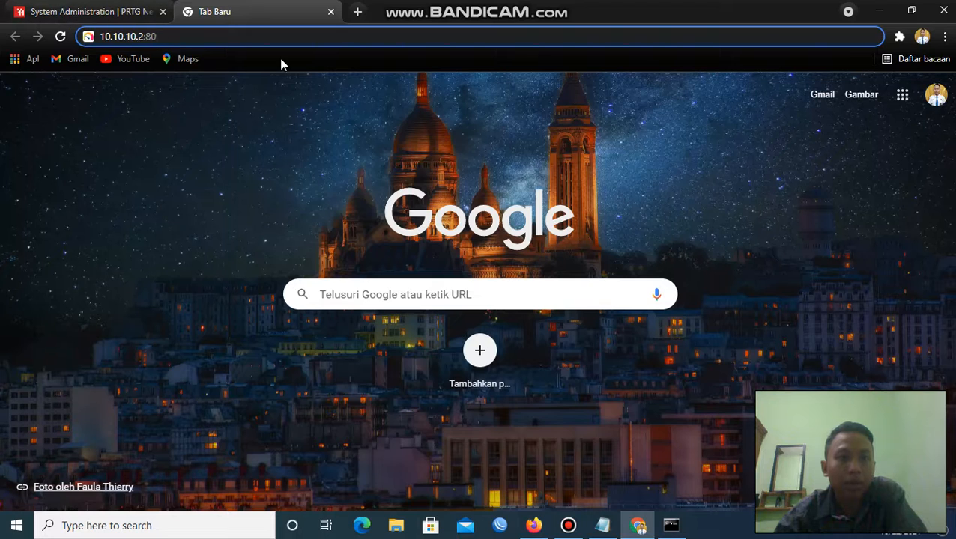
pyautogui.press('Return')
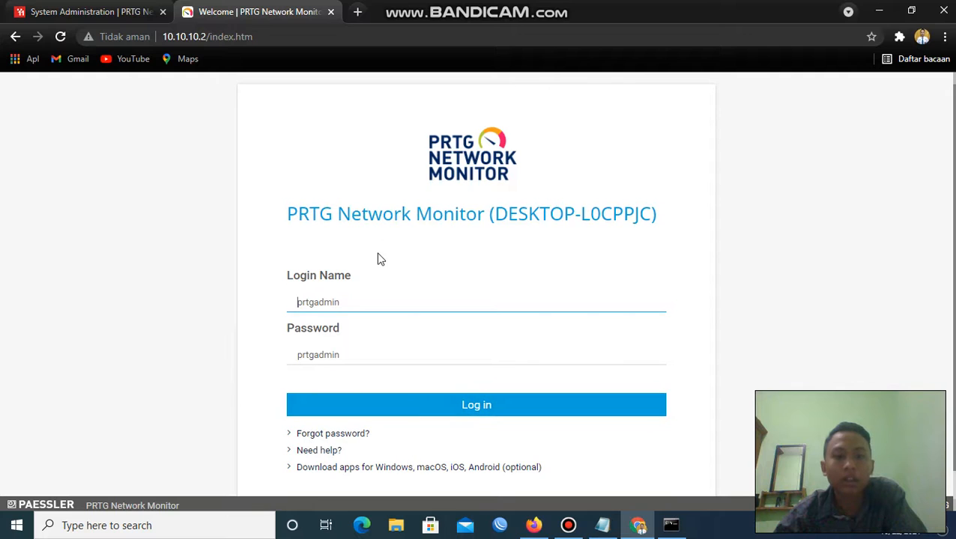
# Log in to PRTG with the default account, close the old System Administration tab, and minimize Chrome.
pyautogui.click(477, 404)
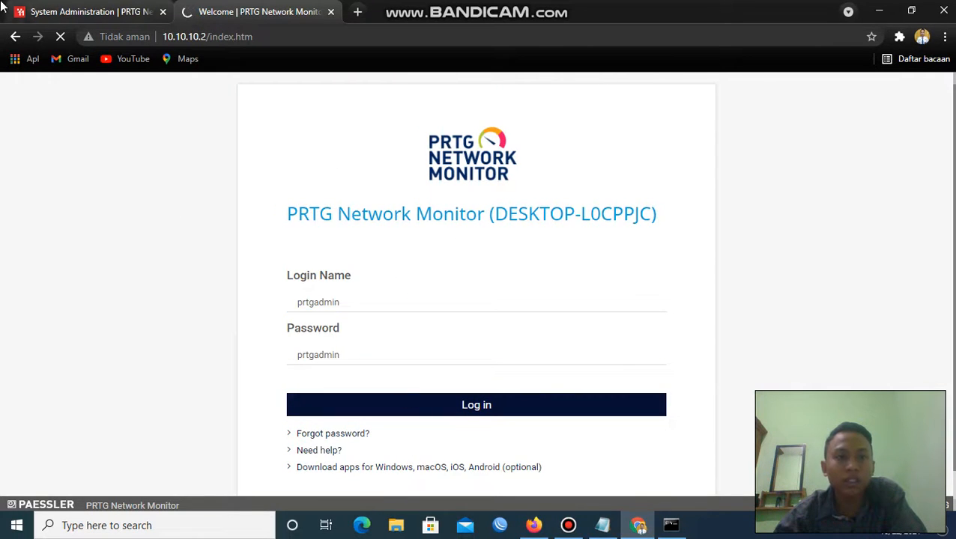
pyautogui.click(51, 9)
pyautogui.click(163, 12)
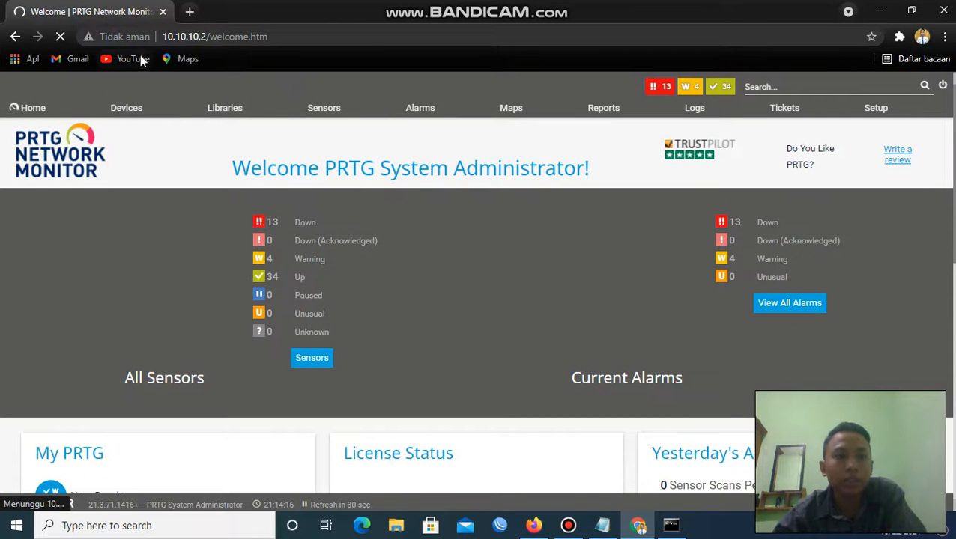
pyautogui.click(880, 9)
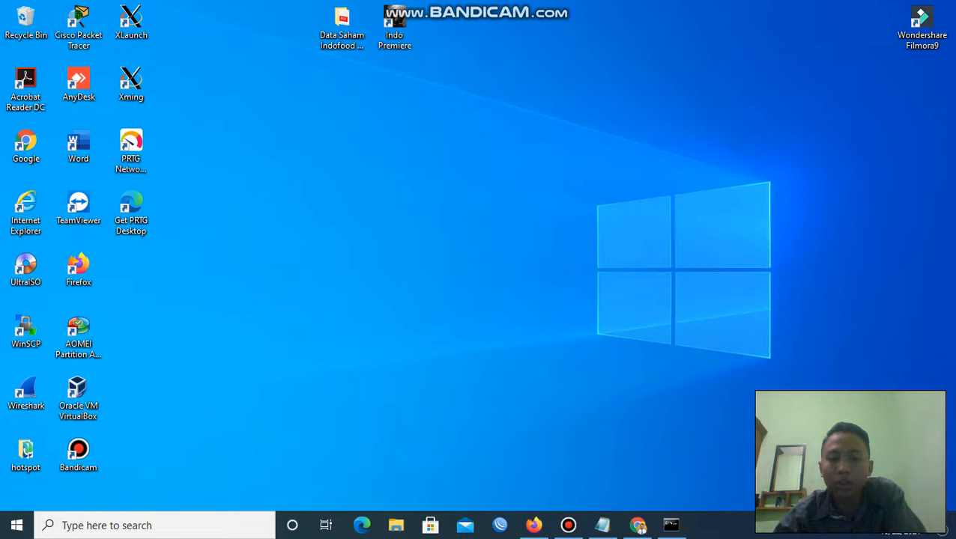
# Connect WinBox to the MikroTik router from the neighbour list.
pyautogui.click(502, 526)
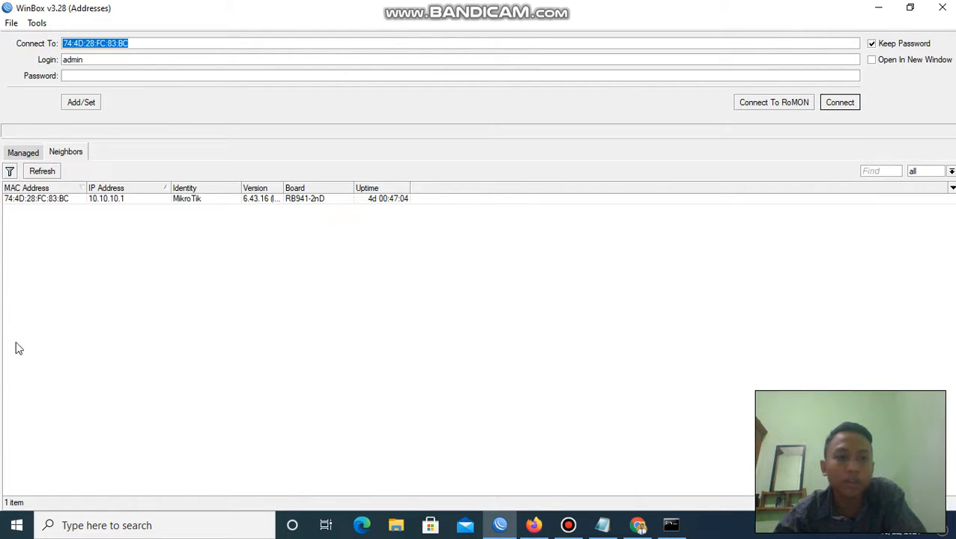
pyautogui.click(26, 198)
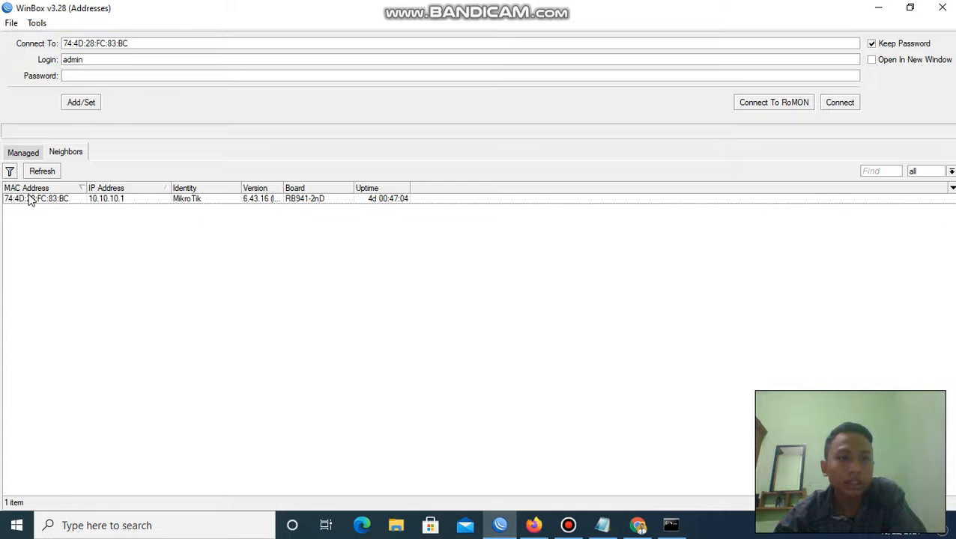
pyautogui.click(30, 198)
pyautogui.click(840, 103)
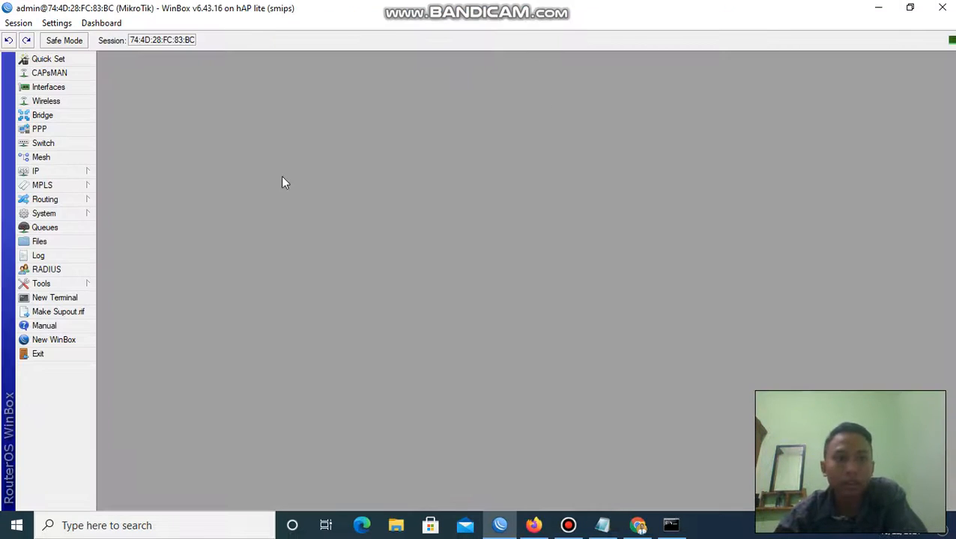
# Check that the DHCP Server Leases show 10.10.10.2 bound, then return to the PRTG dashboard.
pyautogui.click(74, 173)
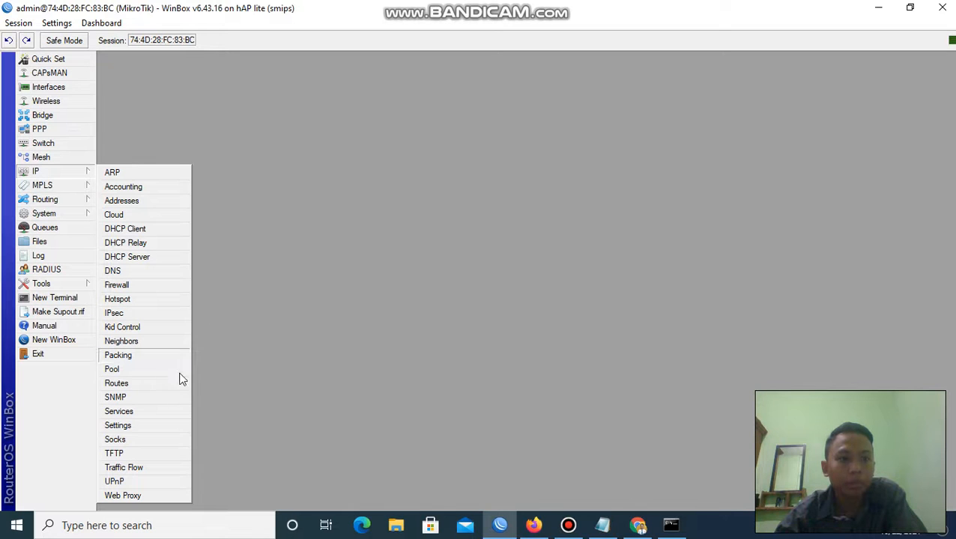
pyautogui.click(149, 256)
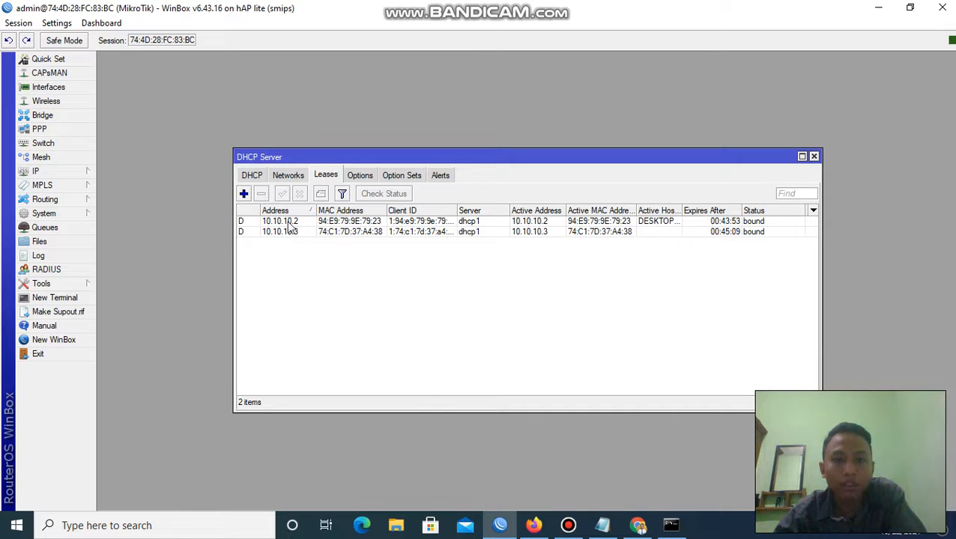
pyautogui.click(639, 525)
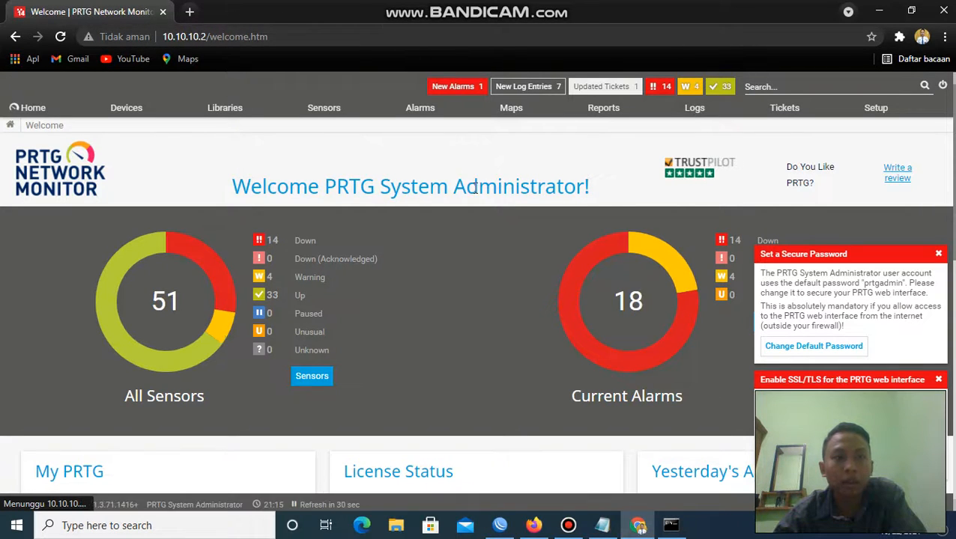
pyautogui.click(500, 525)
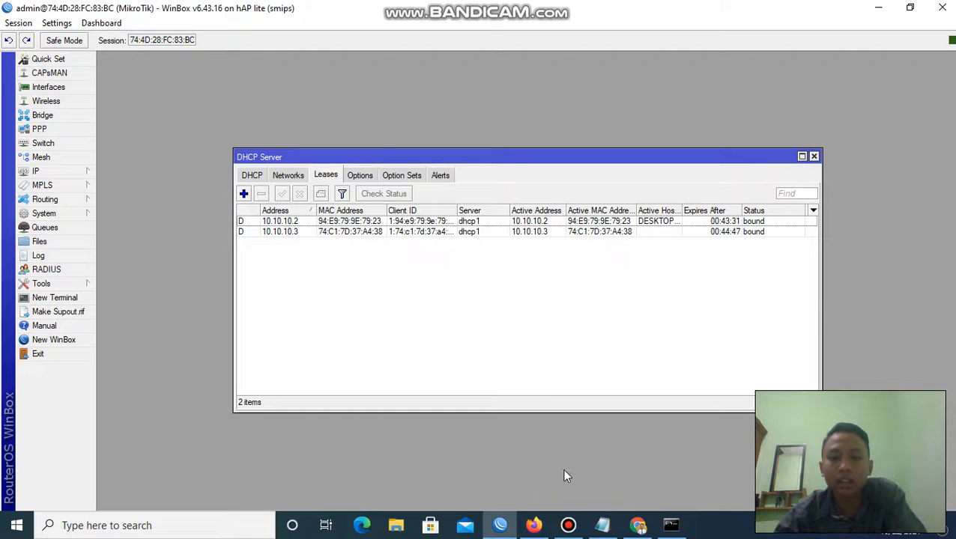
pyautogui.click(638, 528)
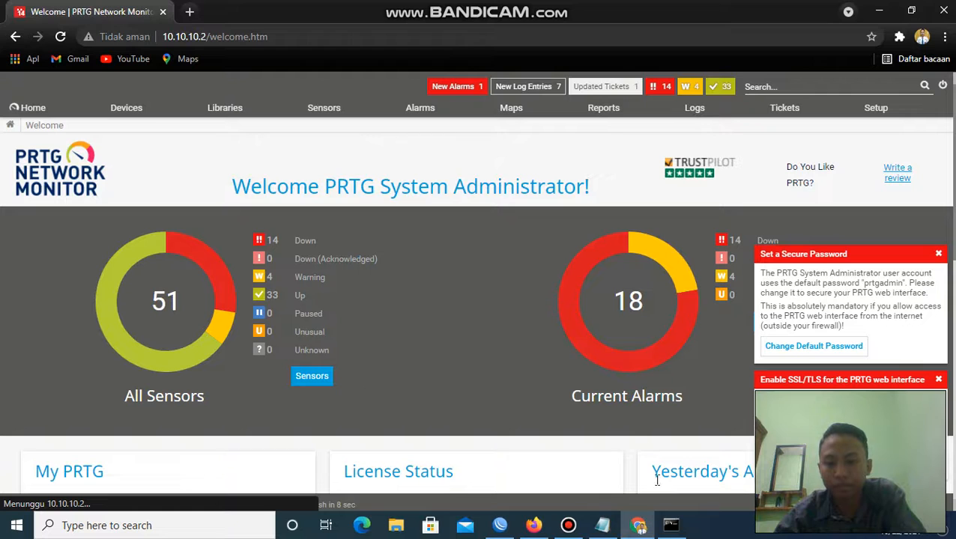
pyautogui.click(568, 525)
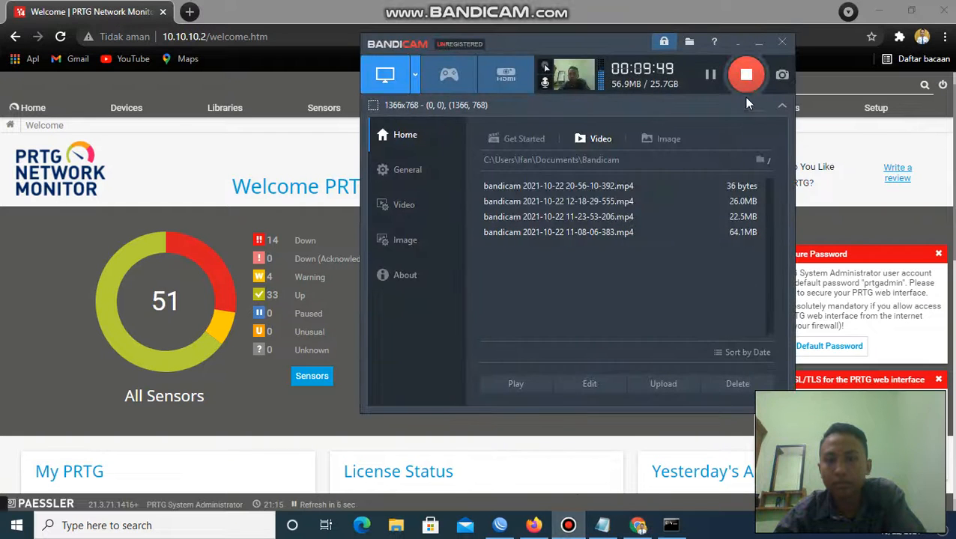
pyautogui.click(759, 44)
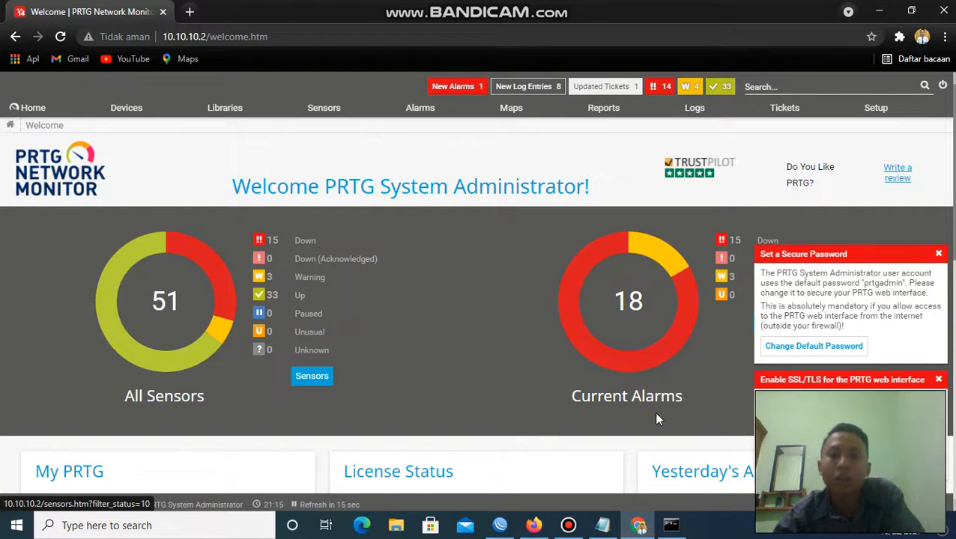
pyautogui.click(568, 525)
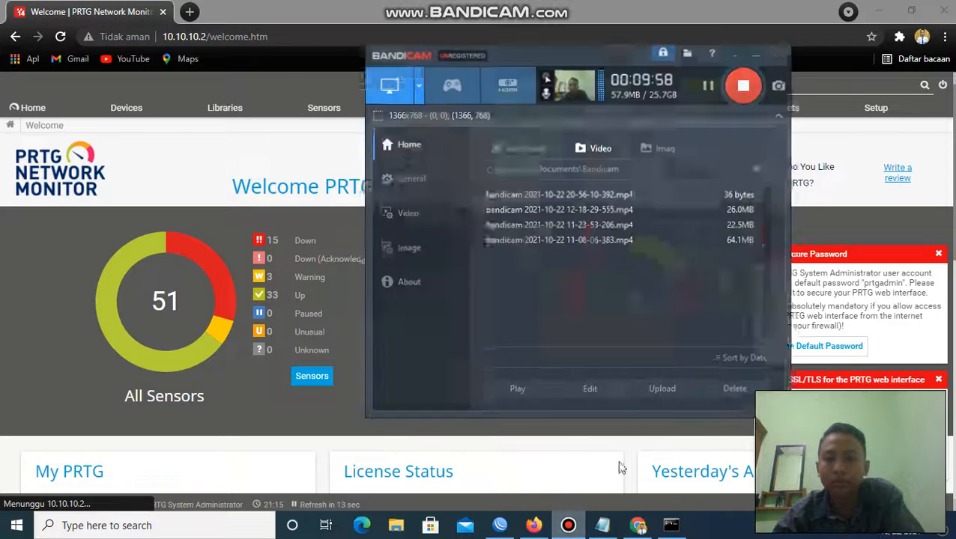